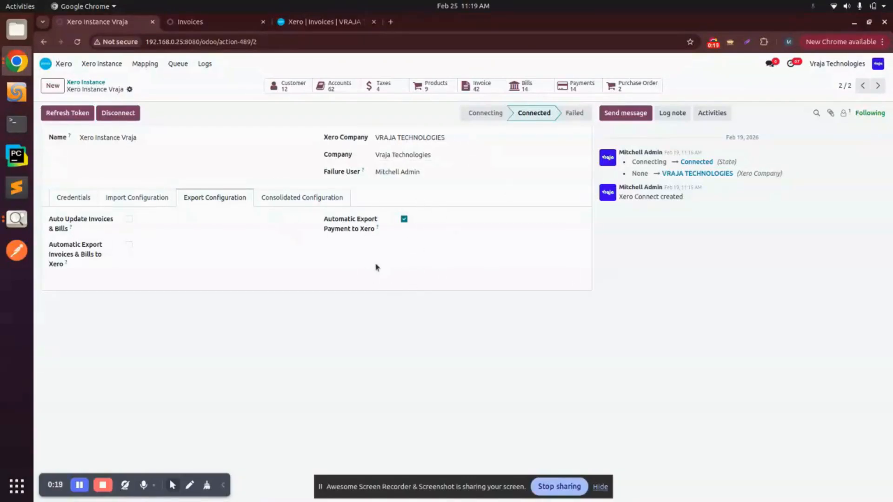
Switch to the Odoo customer invoices and start a new invoice for the test customer
click(201, 22)
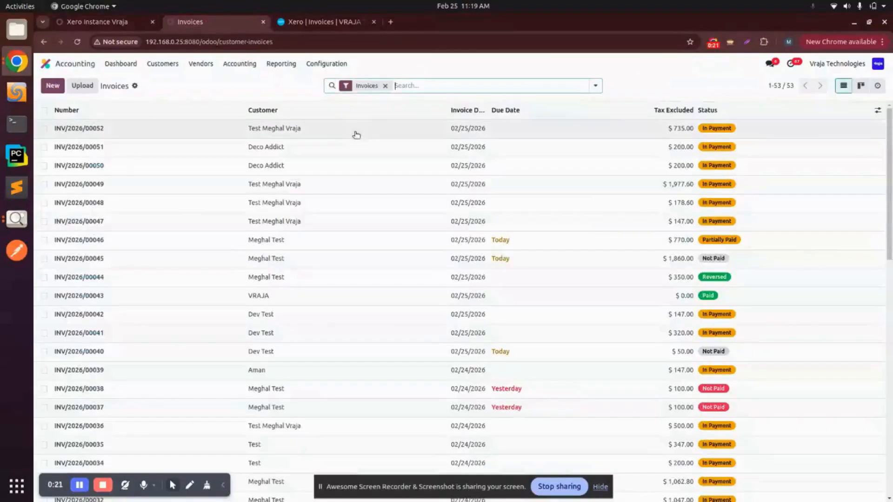
click(53, 85)
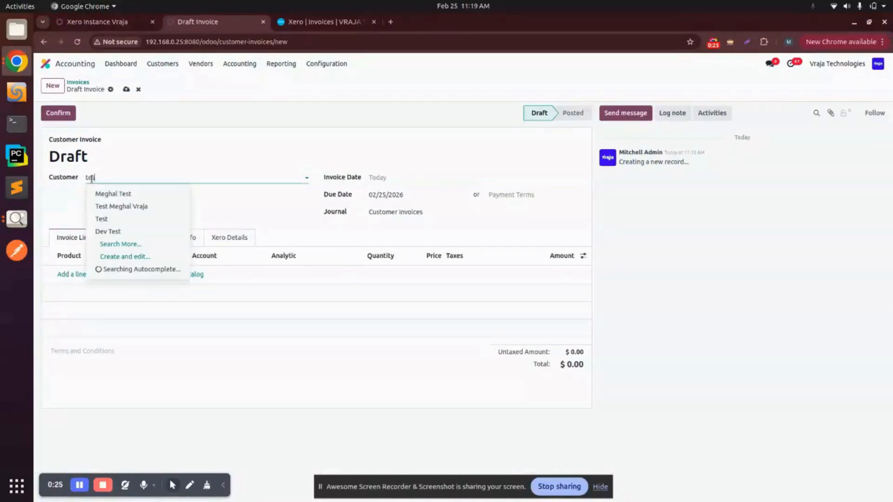
click(116, 205)
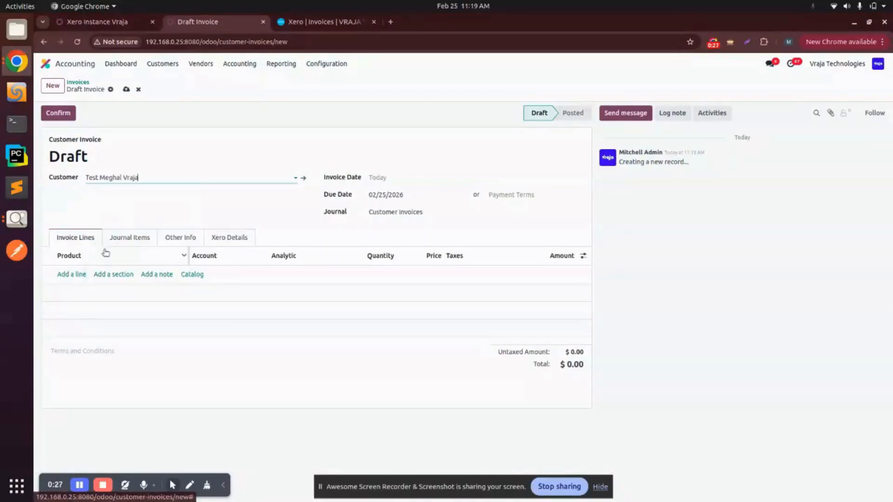
Add a line for [E-COM07] Large Cabinet with quantity 5 and confirm the customer invoice
click(70, 273)
click(121, 351)
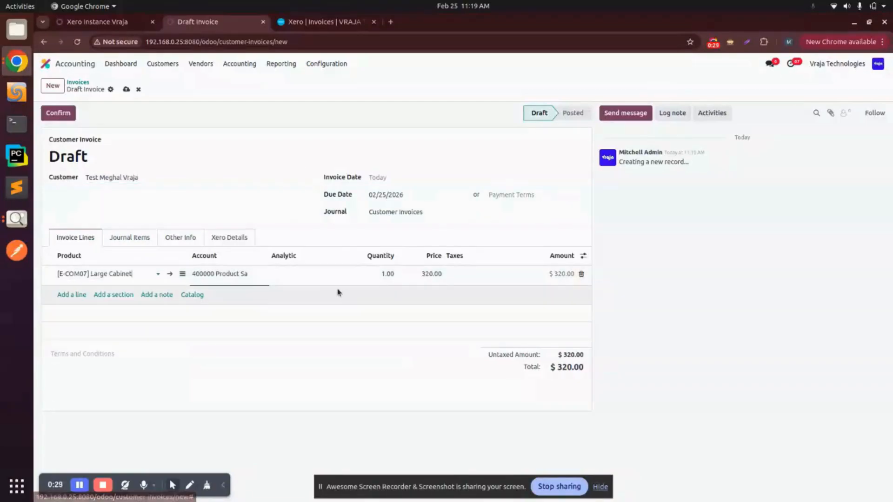
click(362, 278)
text(5)
click(385, 309)
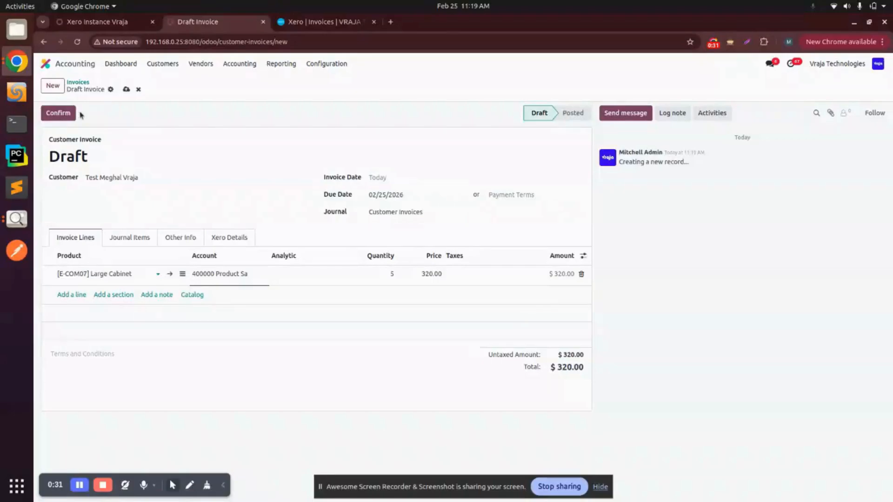
click(60, 113)
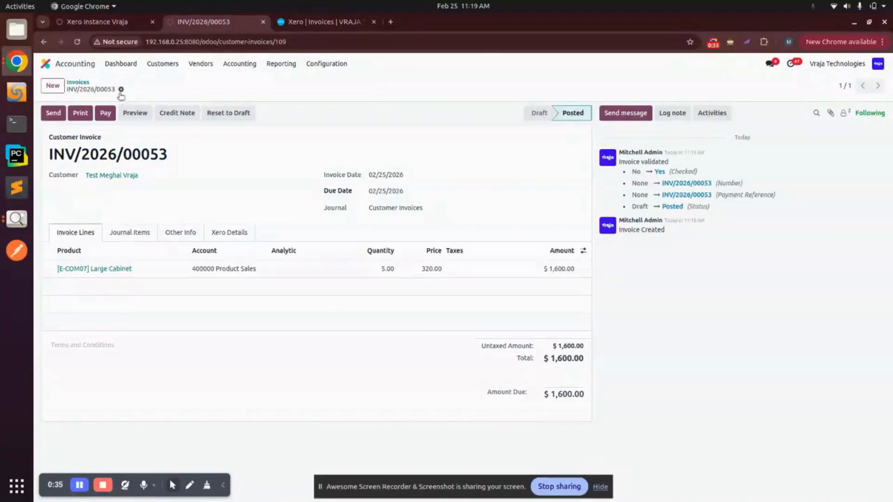
Export the posted invoice to Xero using the Xero Instance Vraja instance
click(121, 91)
click(161, 219)
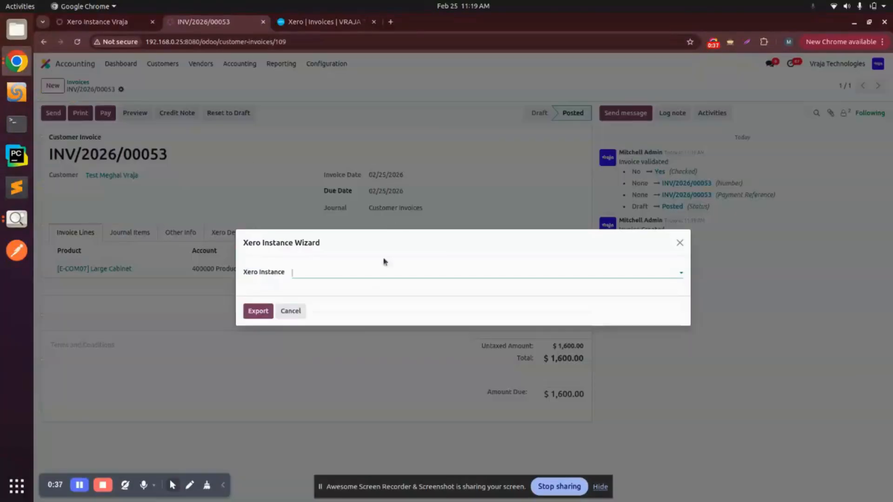
click(319, 274)
click(305, 300)
click(259, 310)
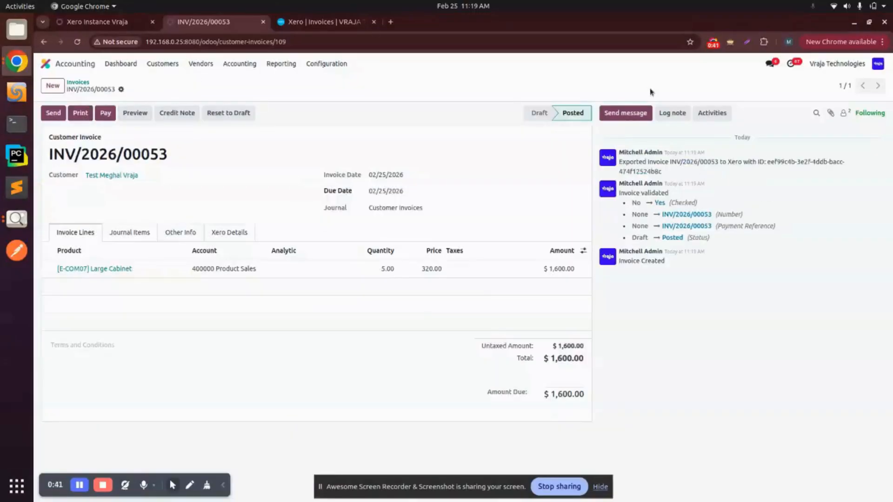
Check the export log entry and invoice number, and open the matching invoice from Xero's refreshed invoice list
triple_click(740, 164)
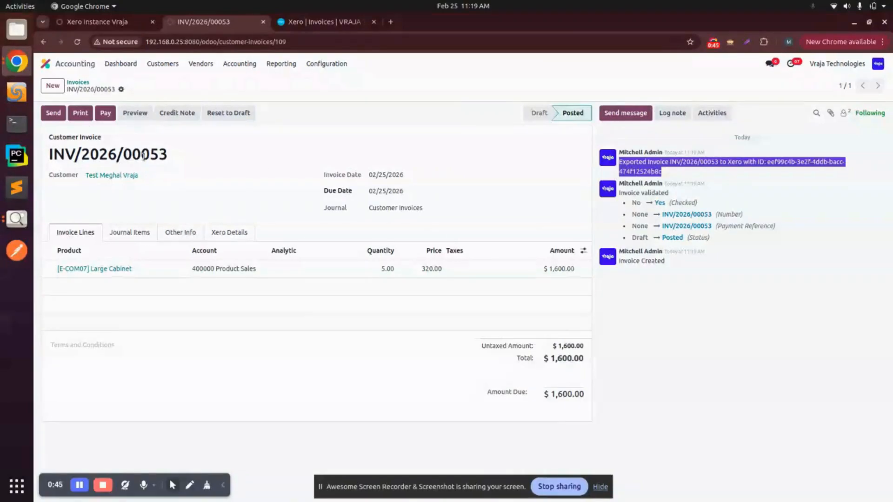
drag(126, 155, 167, 166)
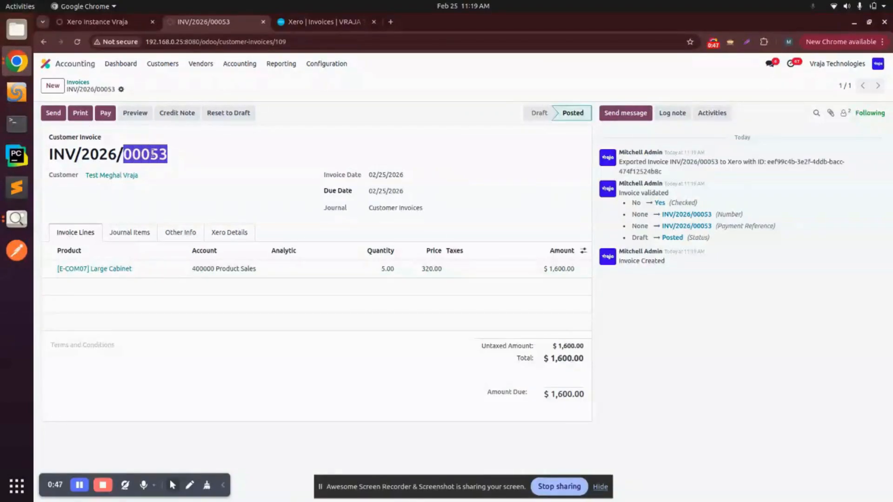
click(303, 23)
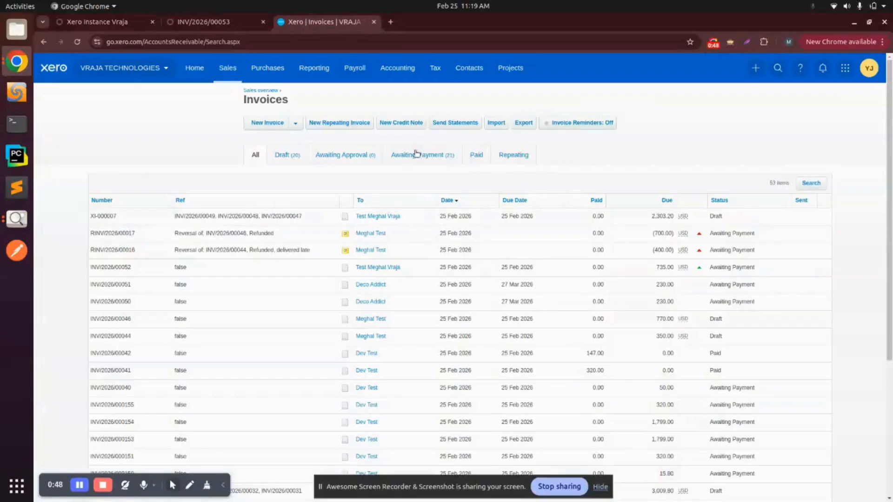
click(77, 42)
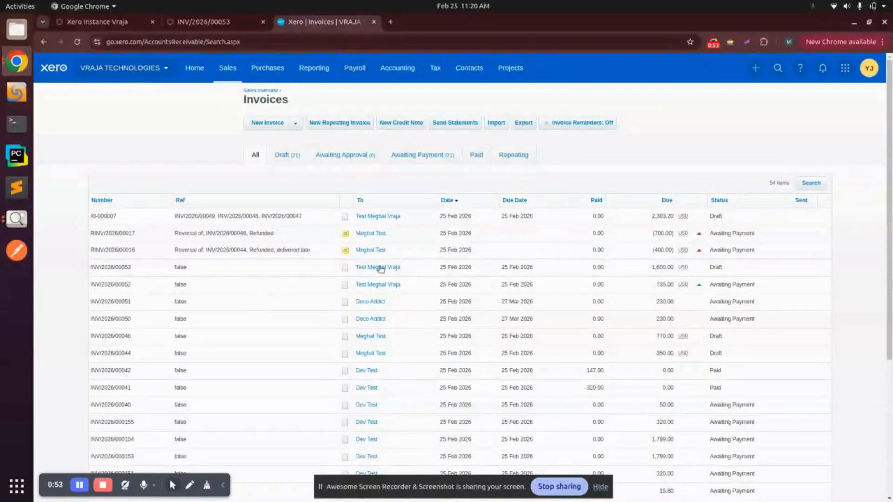
click(111, 269)
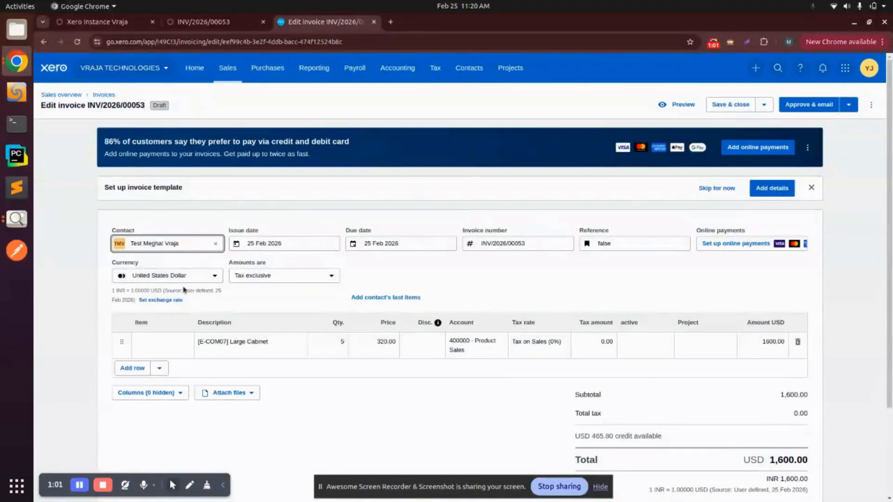
Change the Xero invoice's currency to Indian Rupee and approve the invoice without emailing it
click(158, 278)
click(150, 330)
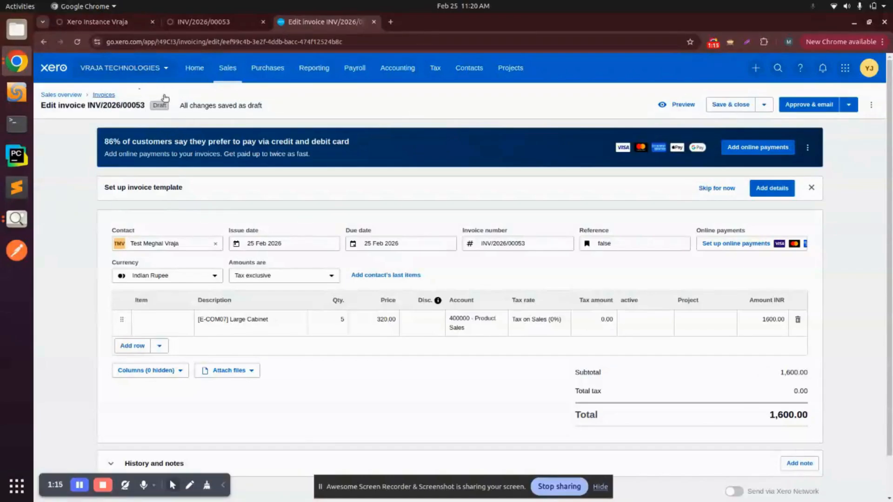
click(849, 105)
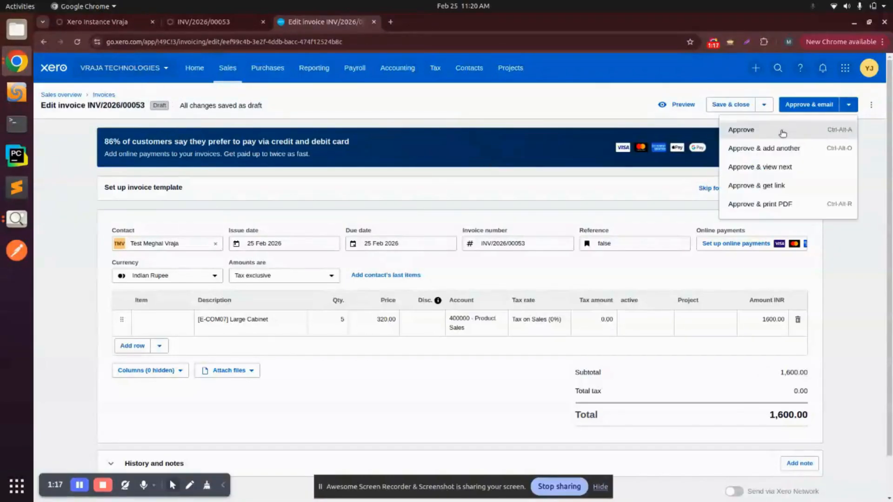
click(762, 128)
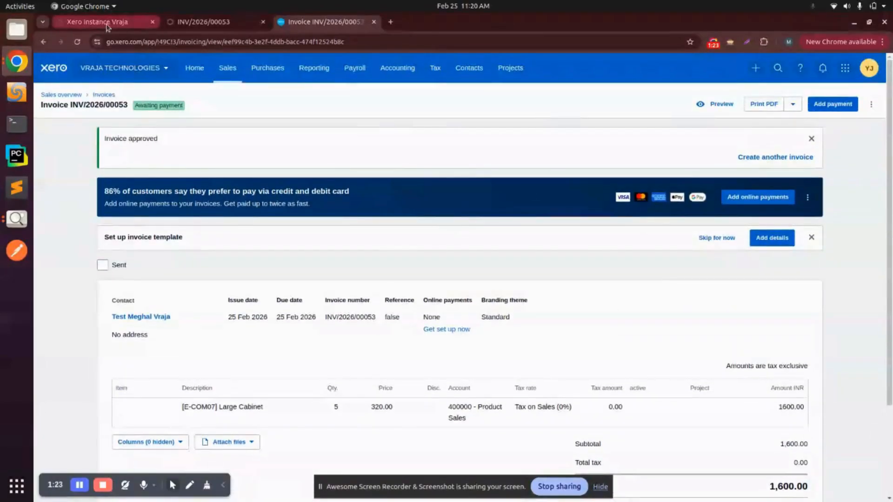
Return to the invoice in Odoo and create its full payment through the Bank journal
click(195, 26)
click(283, 369)
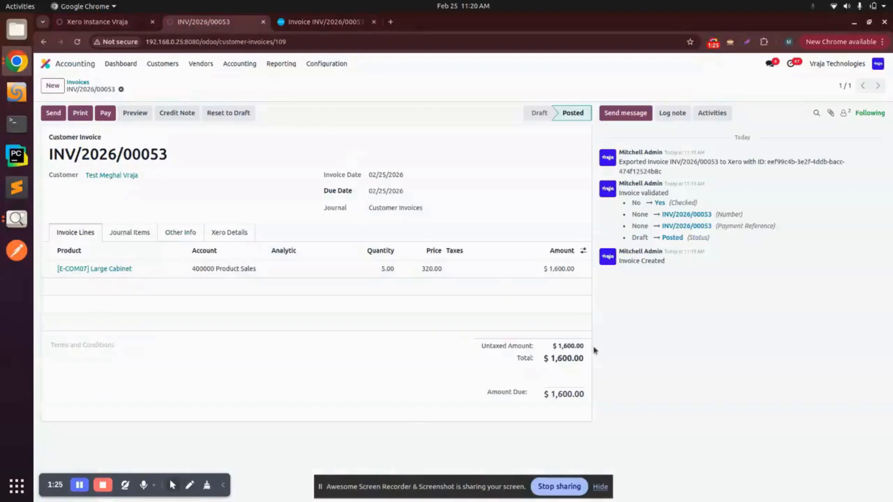
click(105, 114)
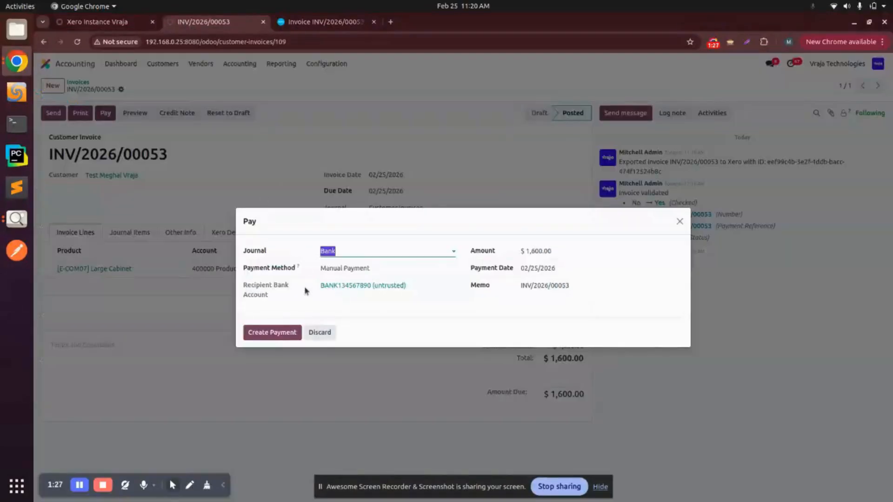
click(273, 333)
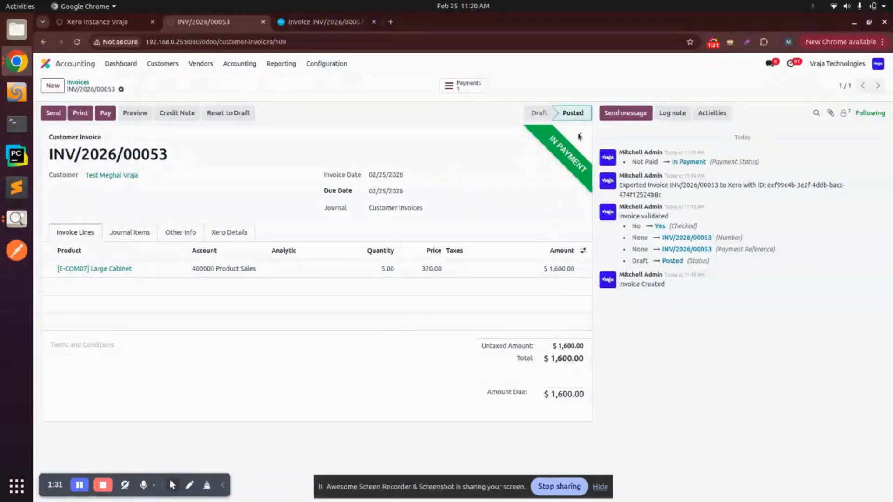
Open the invoice's payment record and check its Xero payment type, Xero payment ID and export log entry
click(448, 87)
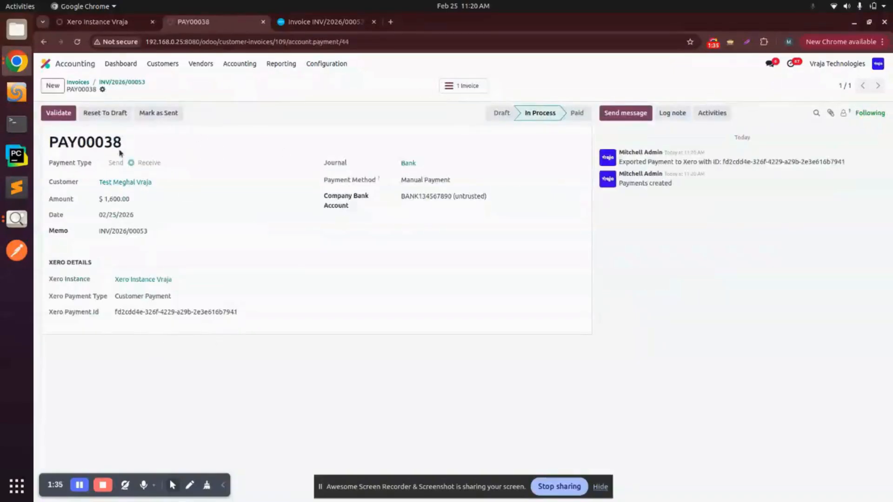
triple_click(136, 298)
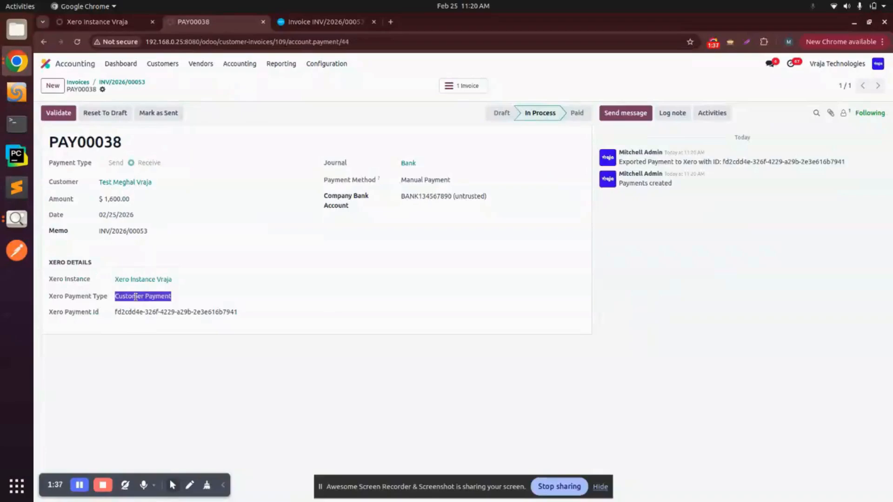
triple_click(160, 312)
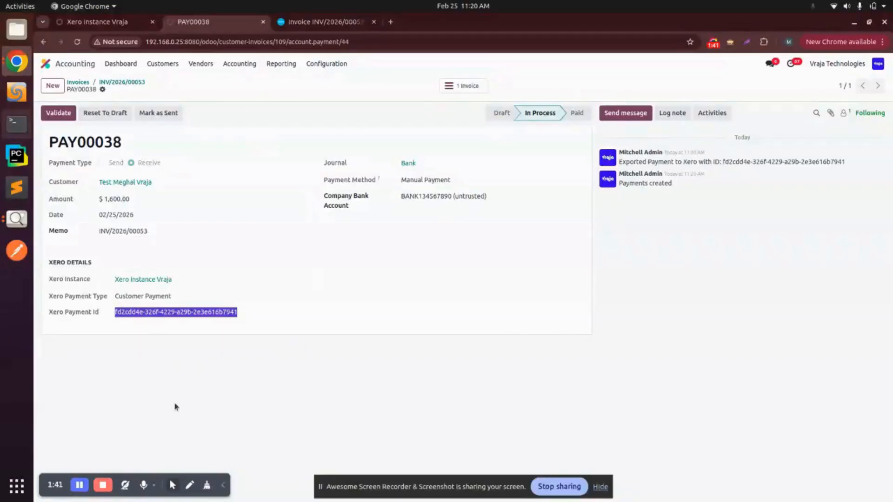
triple_click(653, 160)
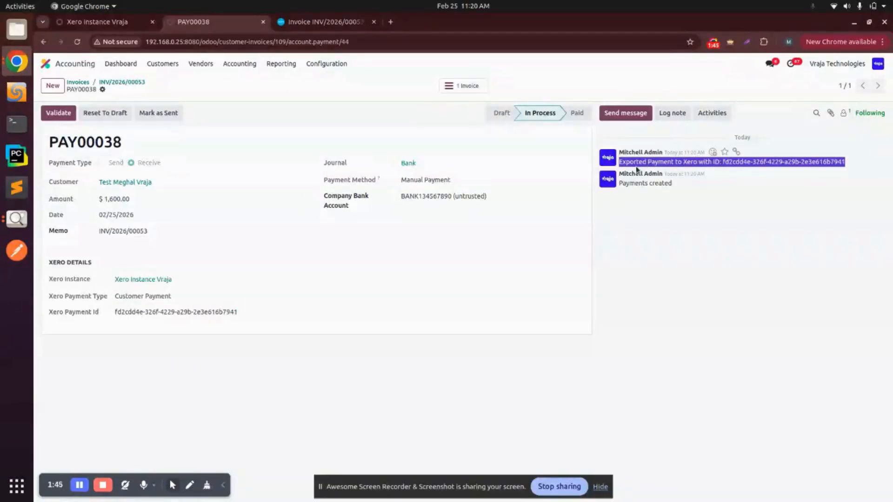
Switch to the Xero invoice, reload it and check its payment status
click(298, 22)
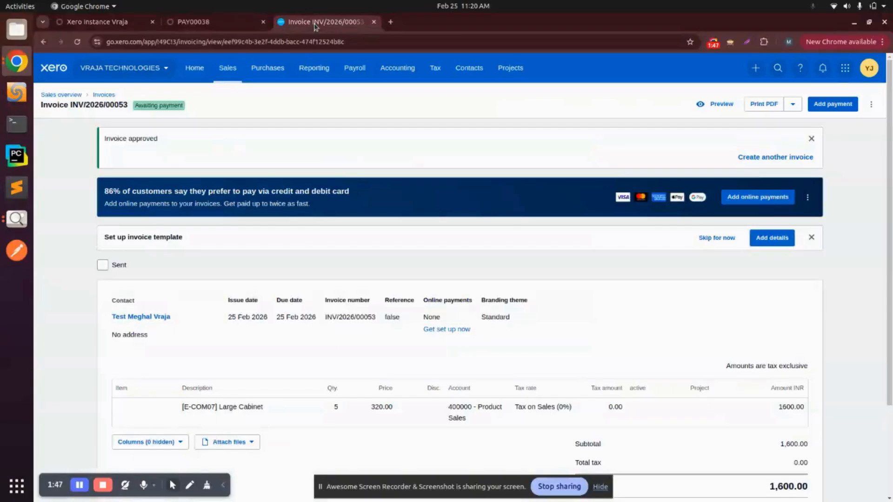
click(77, 42)
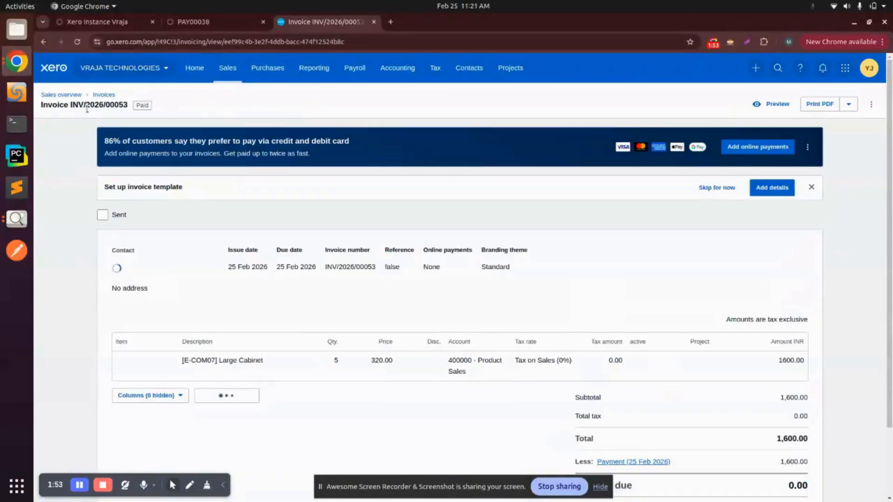
double_click(141, 105)
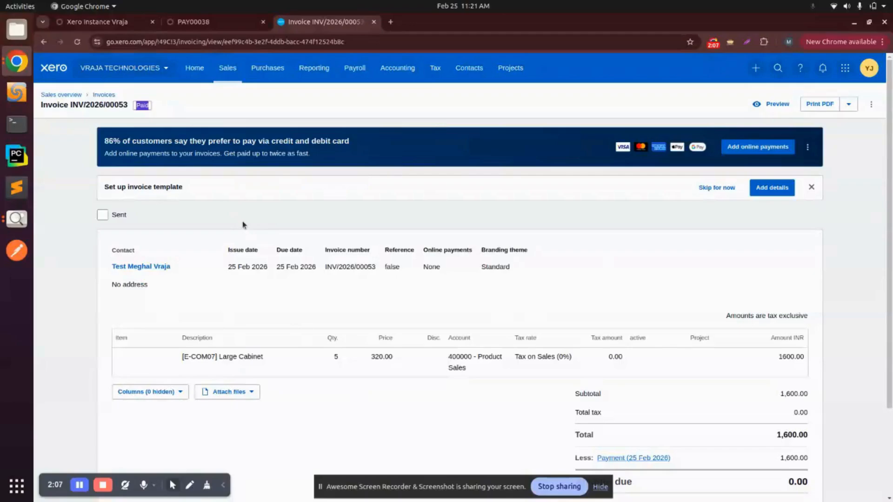
Switch back to Odoo and start a new vendor bill with Azure Interior as the vendor
click(210, 23)
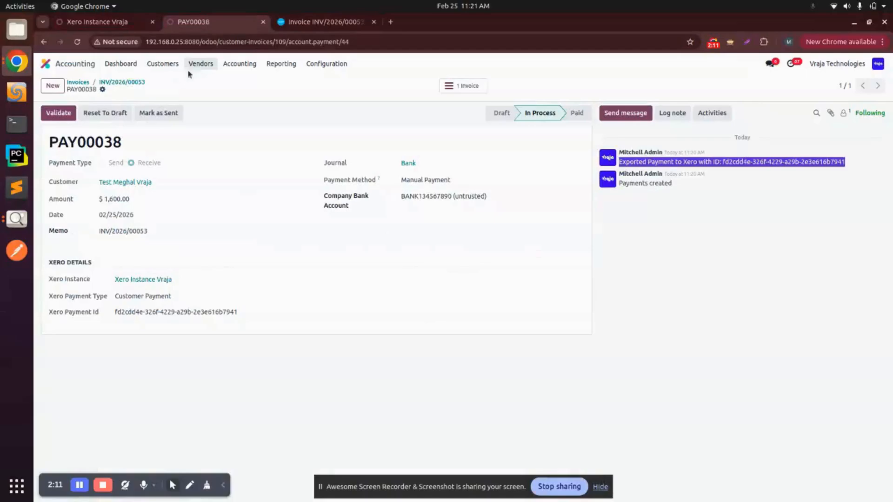
click(200, 64)
click(201, 80)
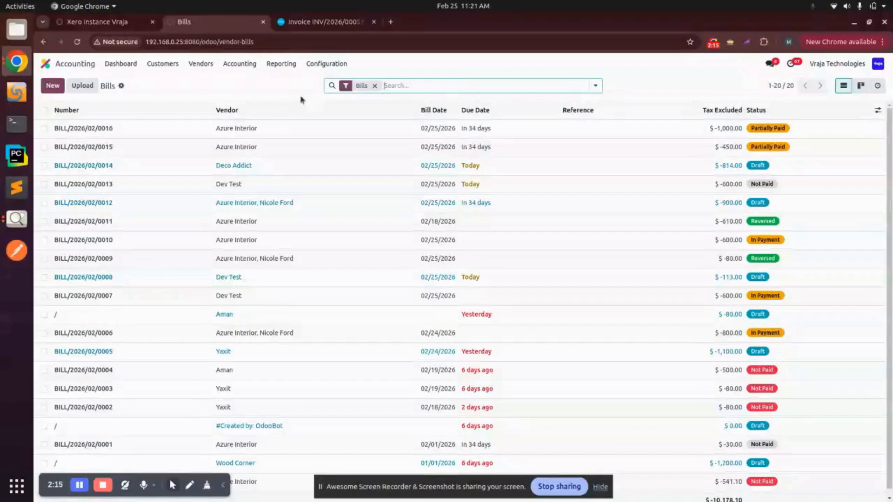
click(55, 84)
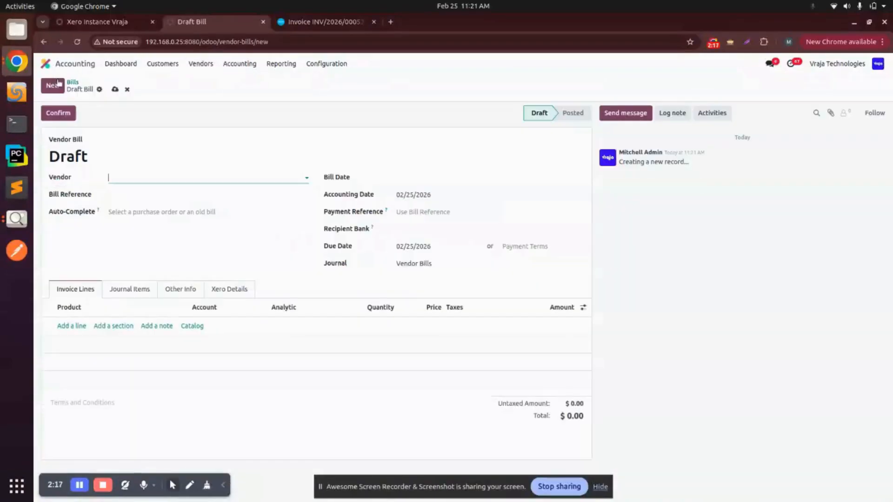
click(137, 177)
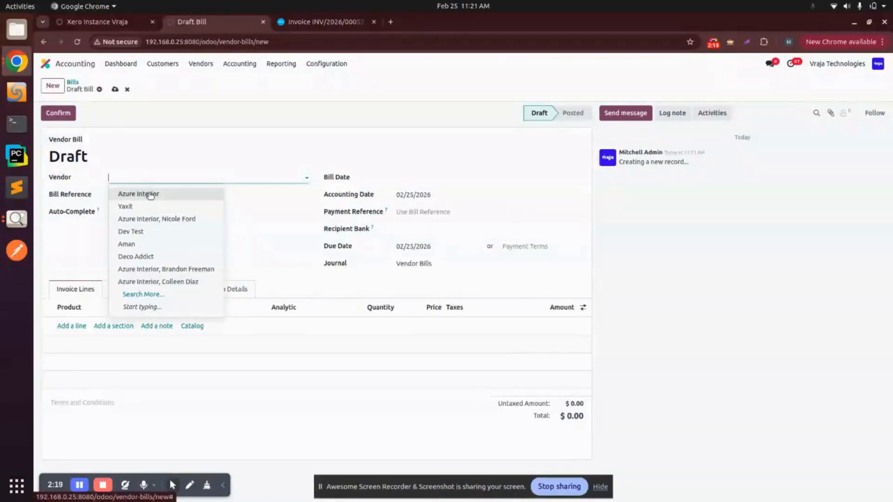
click(152, 193)
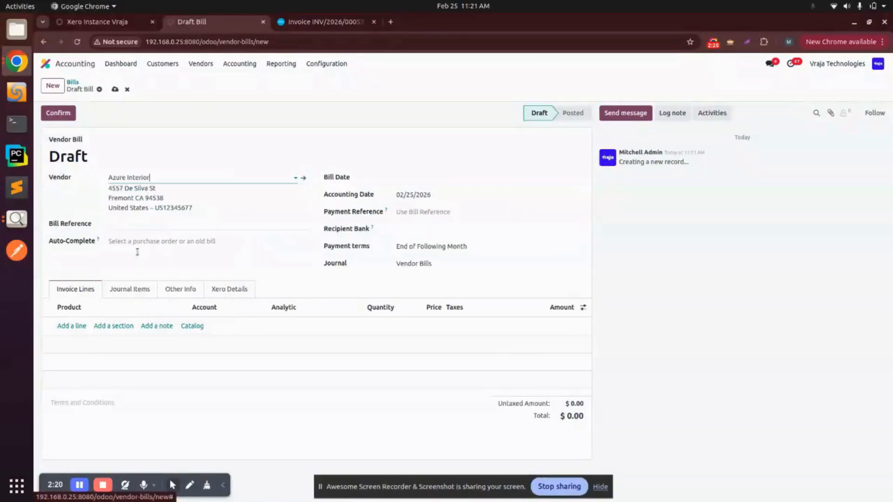
Add a bill line for [E-COM08] Storage Box with quantity 2 and save the draft bill
click(71, 326)
click(90, 325)
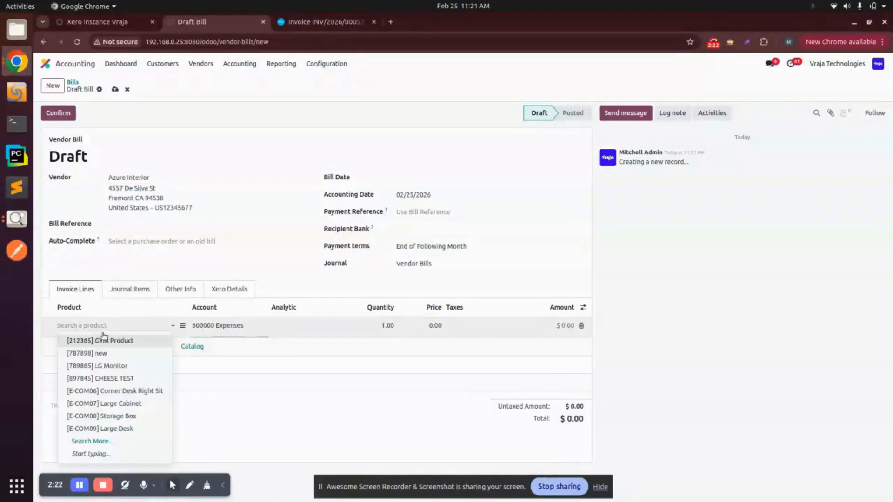
click(139, 415)
click(387, 326)
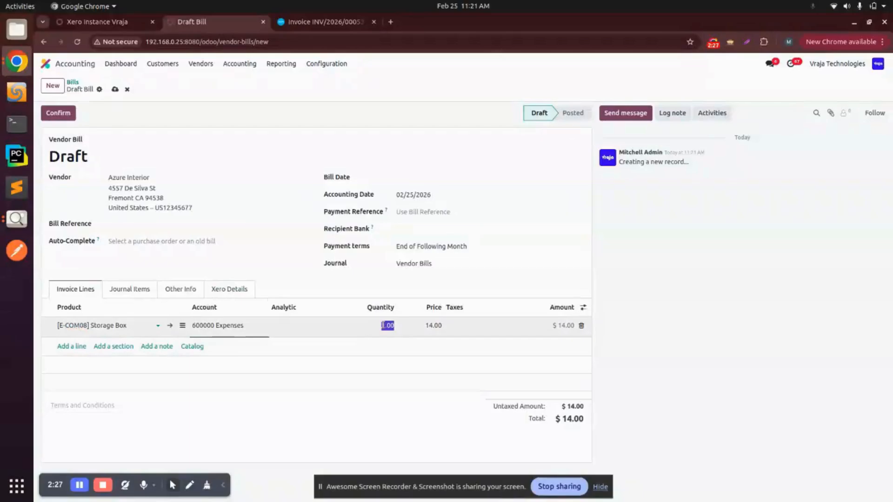
text(2)
click(398, 380)
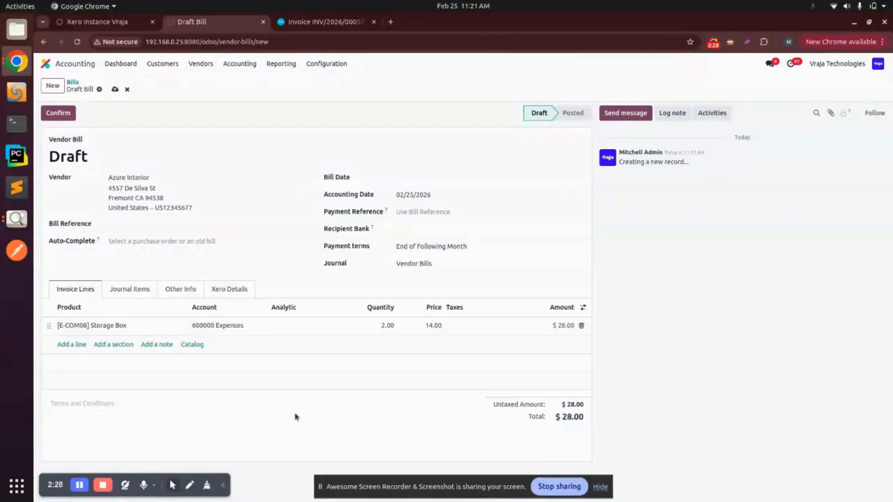
click(78, 493)
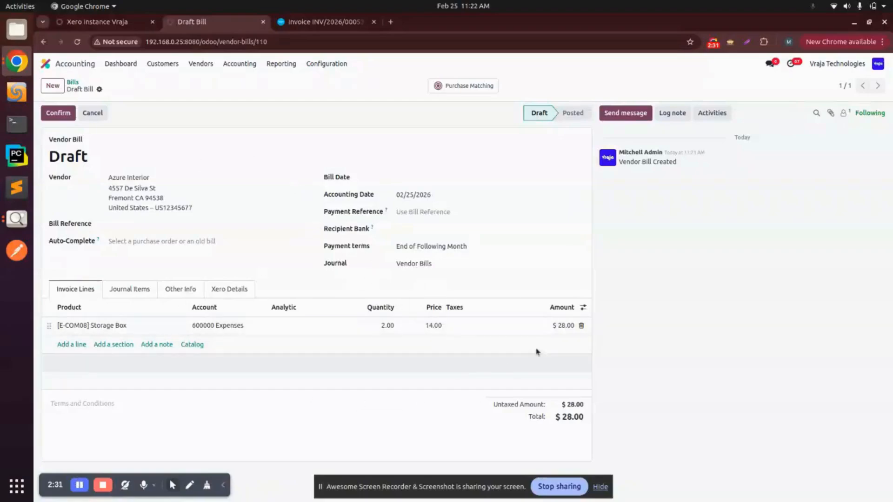
Set the price of the bill's [E-COM08] Storage Box line to 200
click(428, 331)
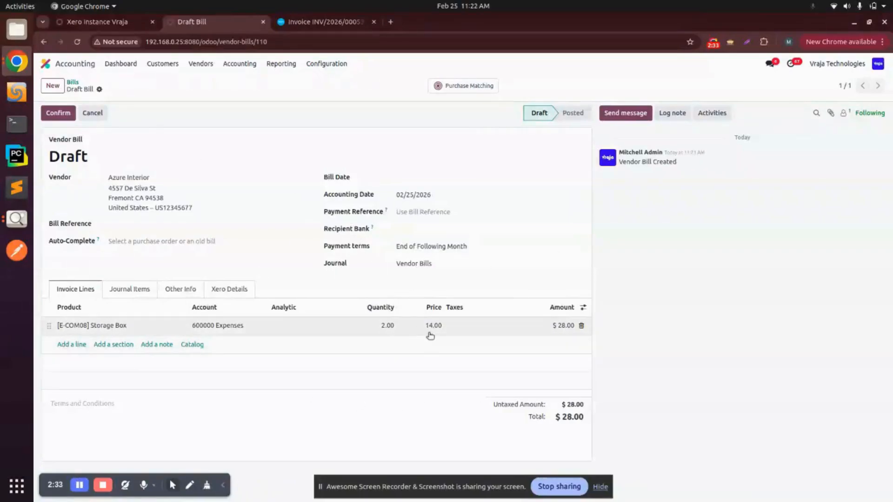
text(200)
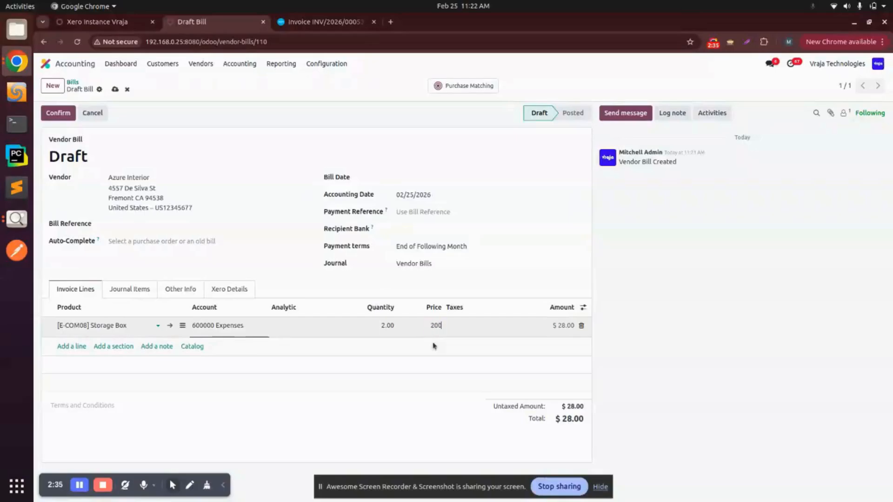
click(408, 390)
Set the bill date to 02/25/2026 and confirm the vendor bill
click(60, 112)
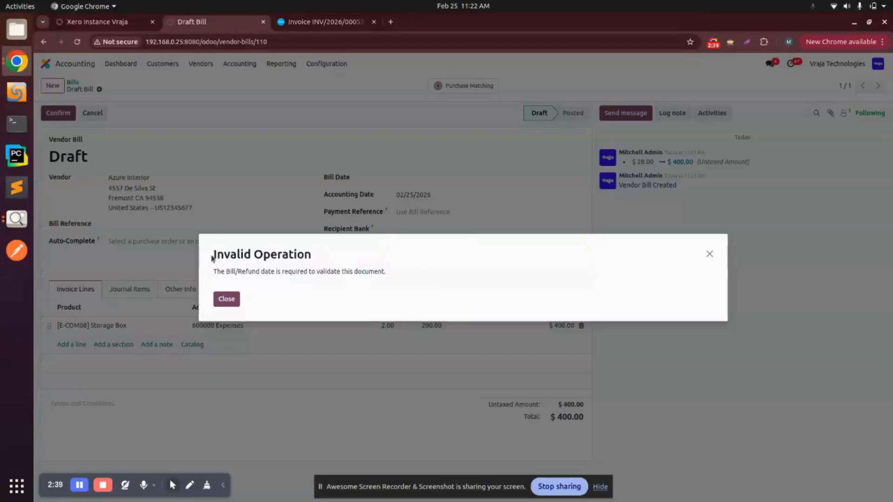
click(227, 298)
click(402, 183)
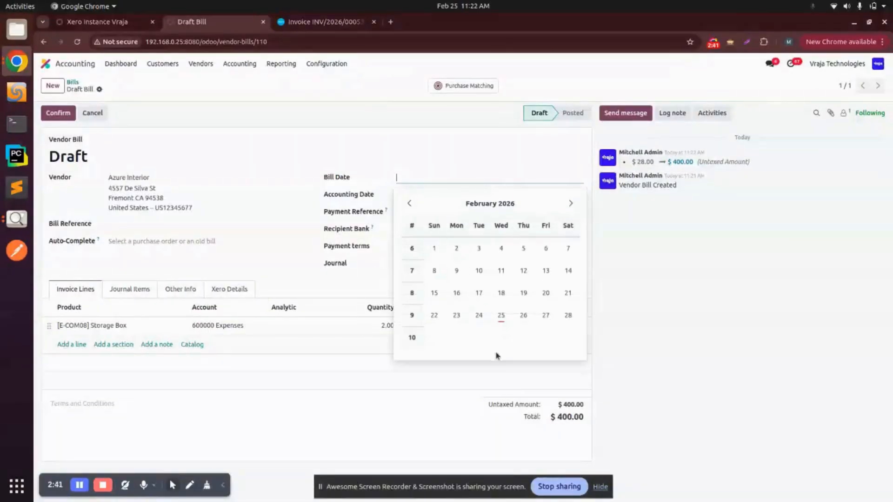
click(501, 315)
click(54, 116)
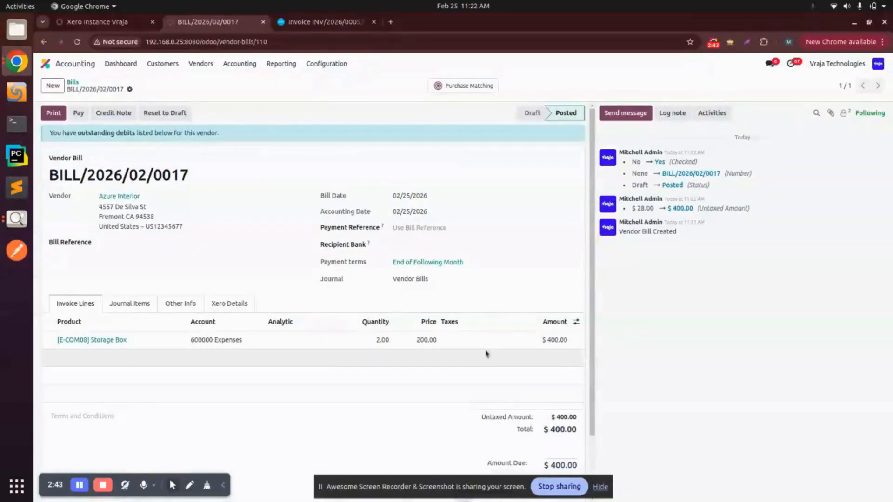
Export the posted bill to Xero with the Xero Instance Vraja instance and check the export log entry
click(129, 89)
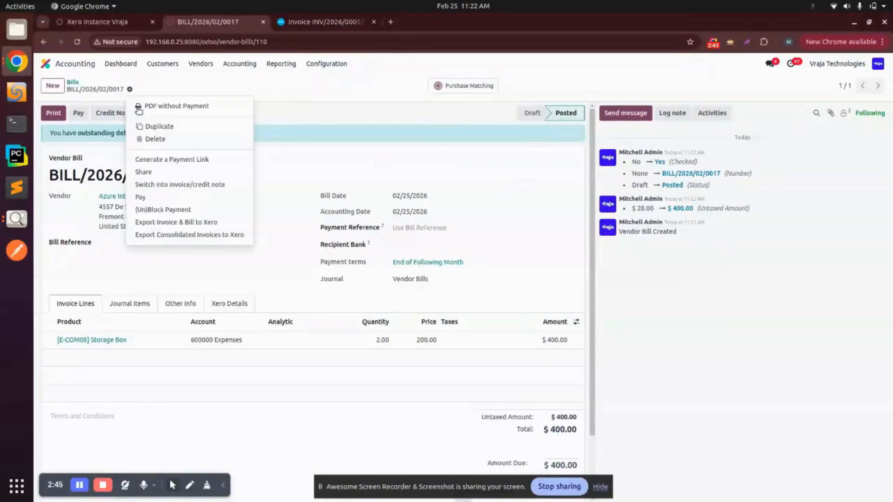
click(178, 223)
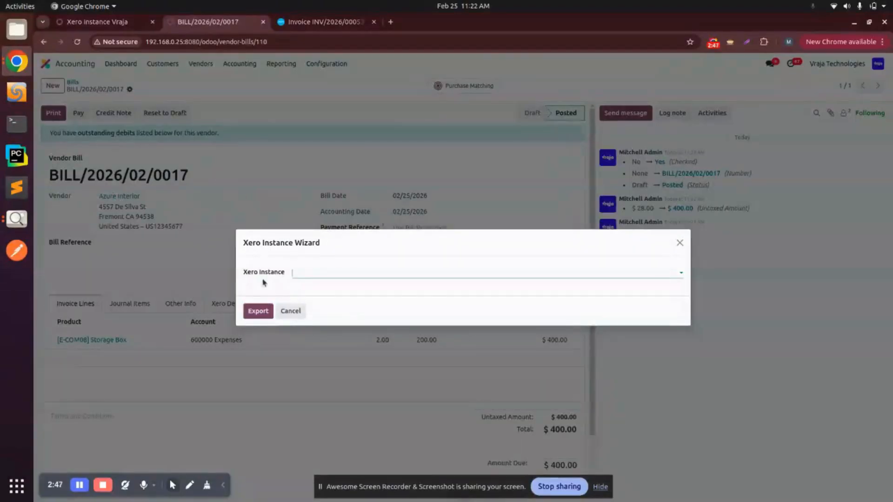
click(299, 273)
click(321, 299)
click(252, 311)
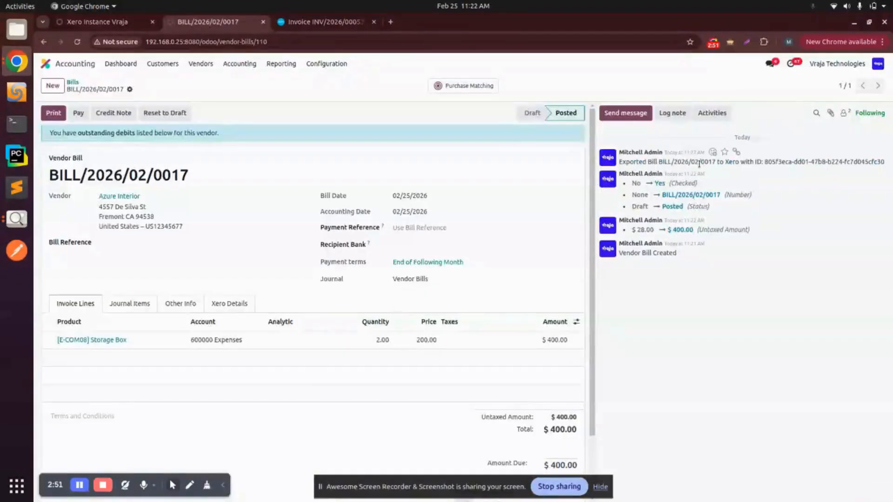
triple_click(699, 164)
Switch to Xero and open the draft bill BILL/2026/02/0017 from the list of purchase bills
click(307, 22)
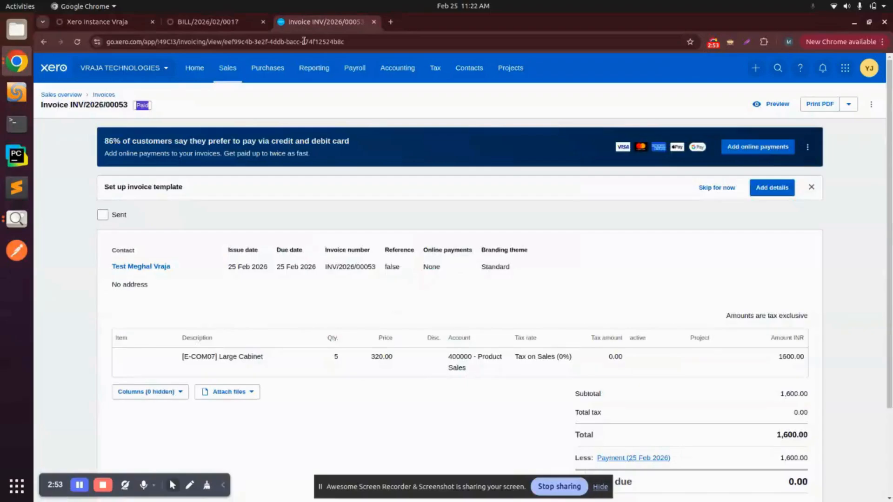
click(279, 74)
click(283, 118)
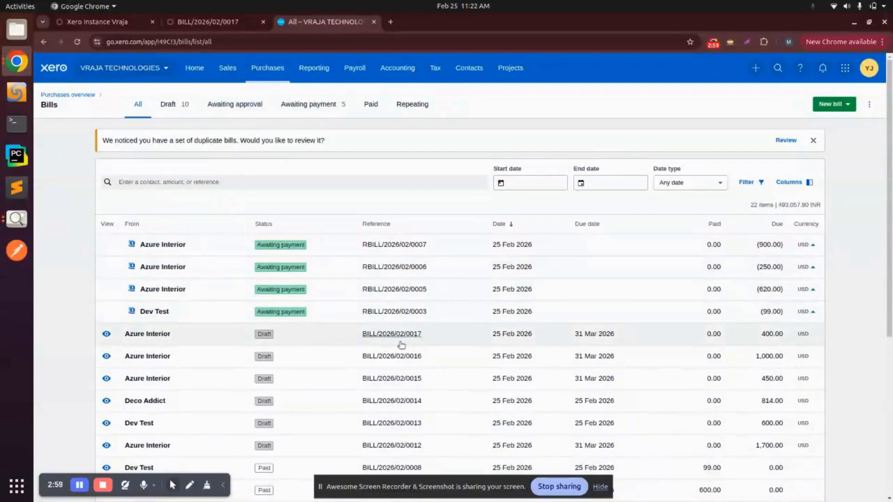
click(164, 332)
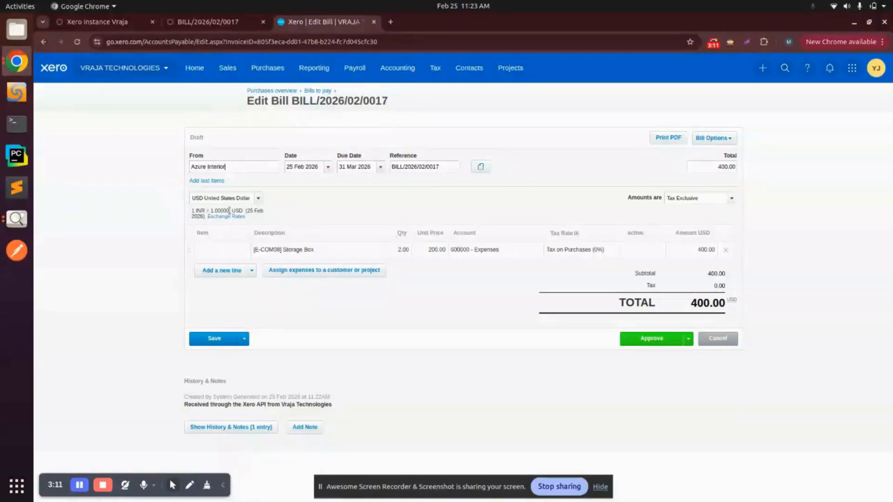
Change the Xero bill's currency to INR and approve the bill
click(257, 198)
click(241, 231)
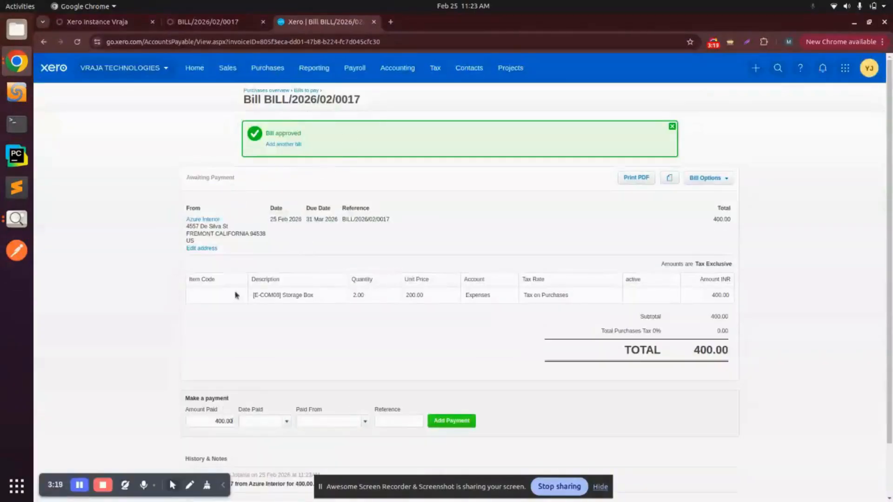
Switch back to Odoo and create the bill's payment with the Bank journal and Manual Payment method
click(207, 22)
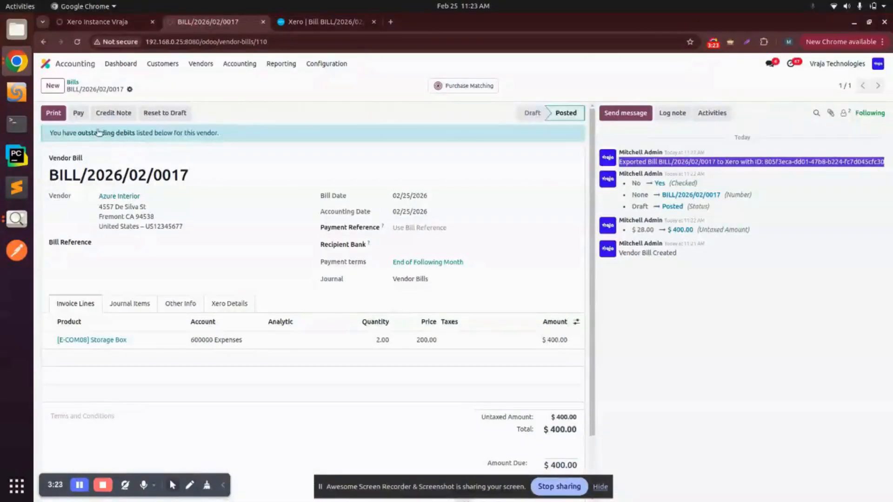
click(78, 113)
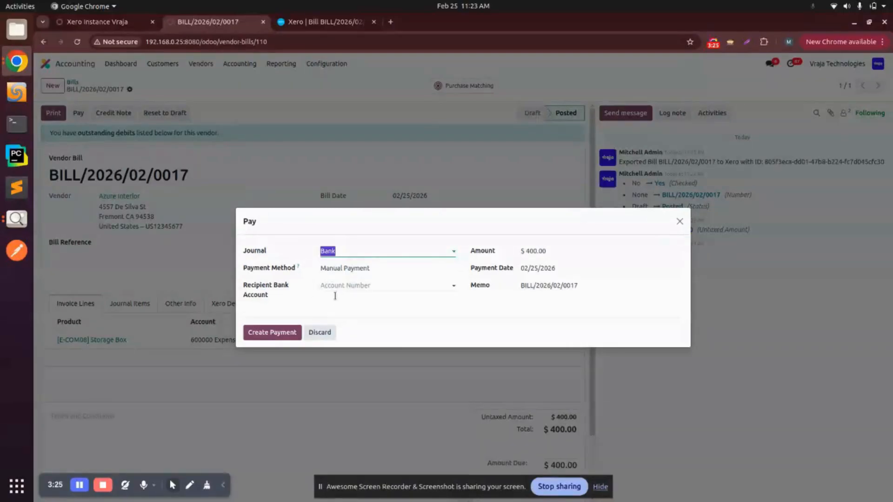
key(Tab)
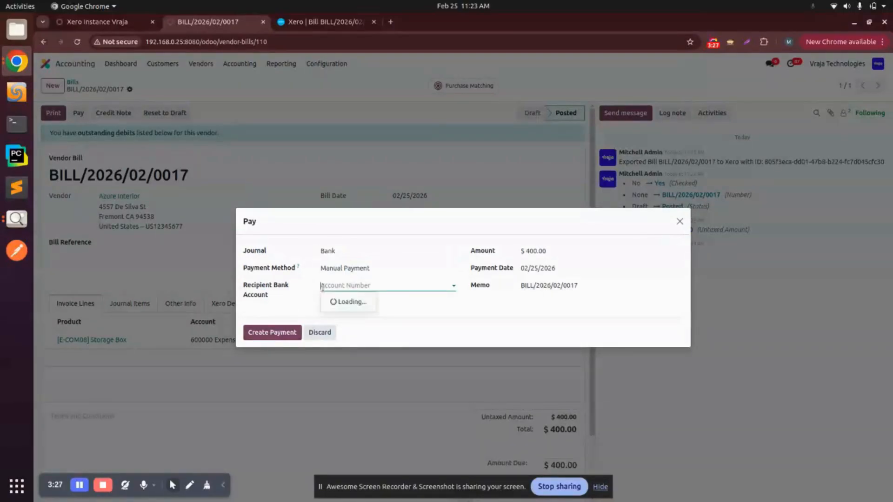
click(264, 337)
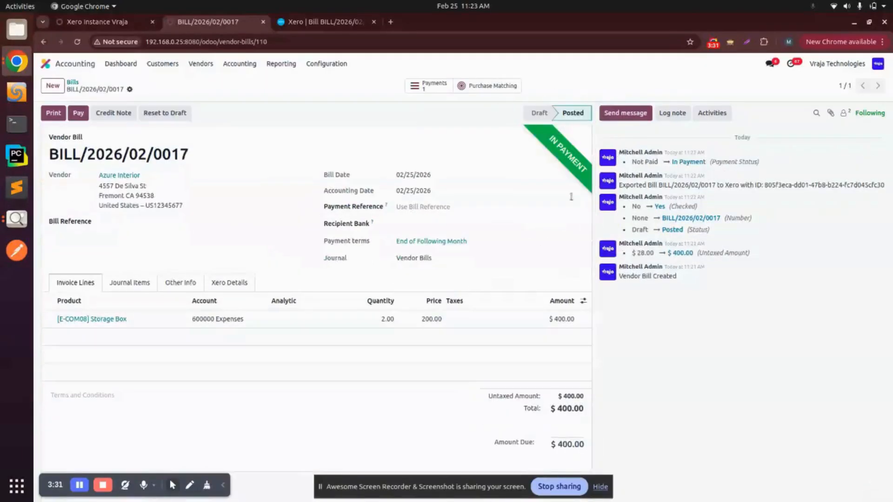
Open the bill's payment record and check its Xero payment type, Xero payment ID and export log entry
click(424, 86)
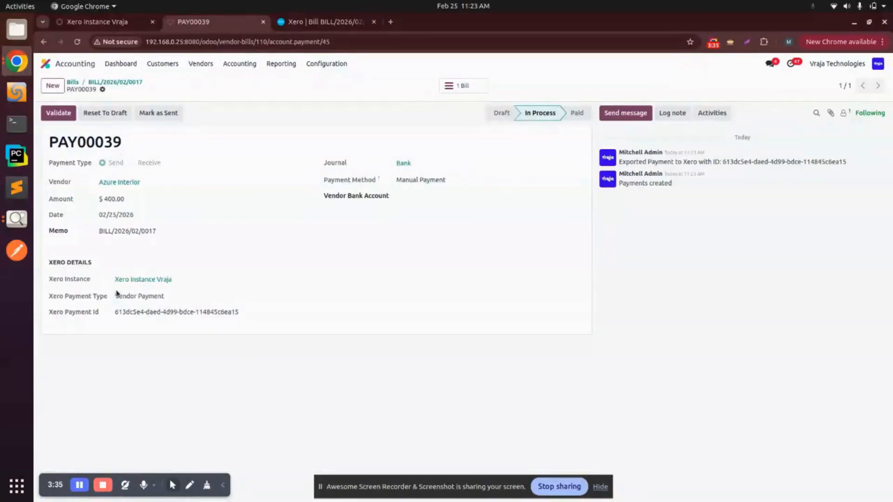
drag(117, 293, 182, 296)
triple_click(140, 311)
click(628, 161)
triple_click(628, 161)
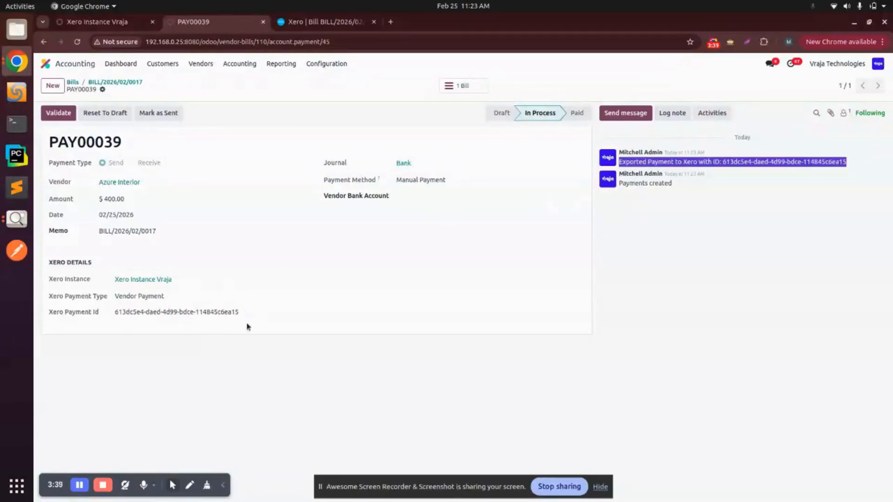
Switch to the Xero bill, reload it and check its payment status
click(313, 22)
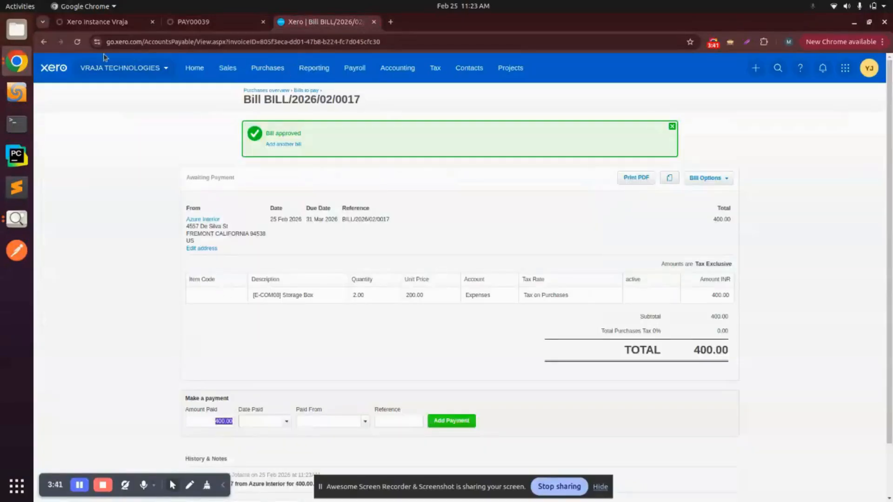
click(78, 41)
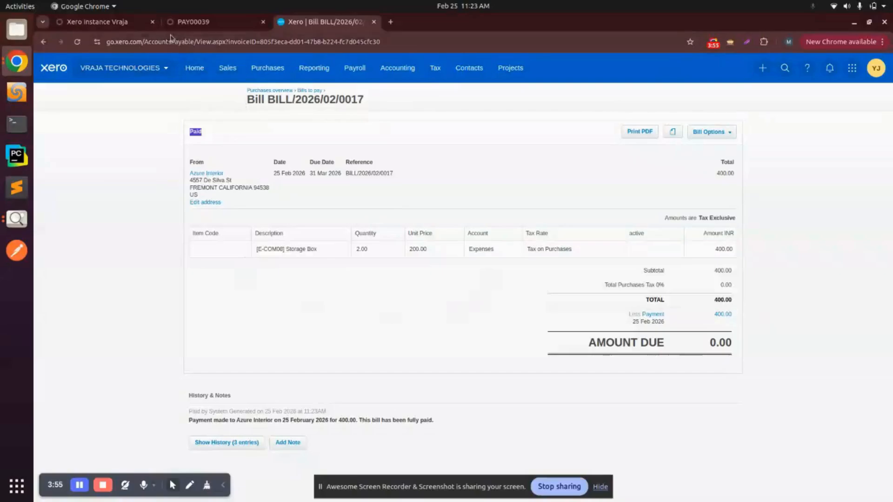
Switch back to Odoo and open the list of customer invoices
click(194, 22)
click(162, 64)
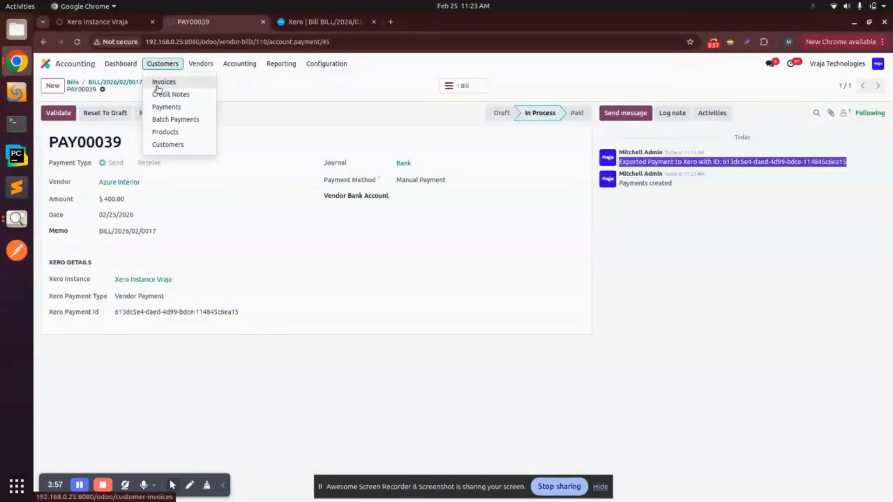
click(160, 83)
Turn off automatic payment export to Xero in the Xero instance's export configuration and return to the invoices list
click(97, 23)
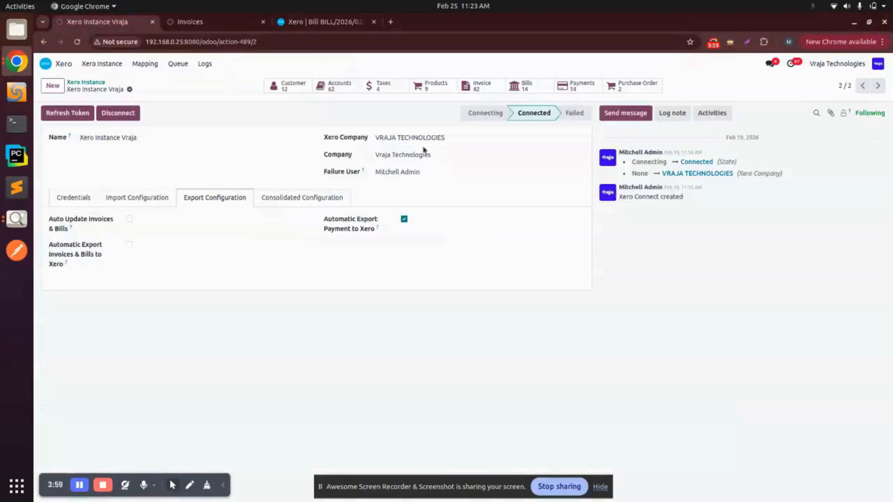
click(405, 219)
click(205, 22)
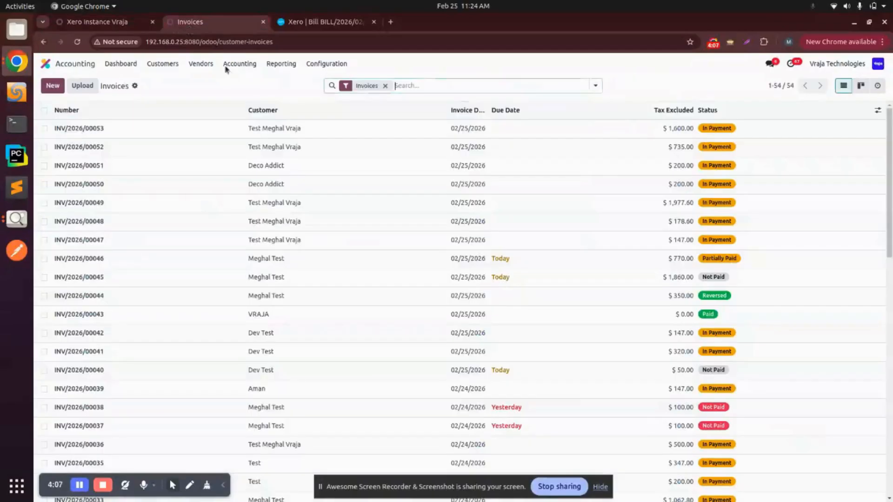
Start a new customer invoice and select the first suggested customer
click(54, 86)
click(108, 176)
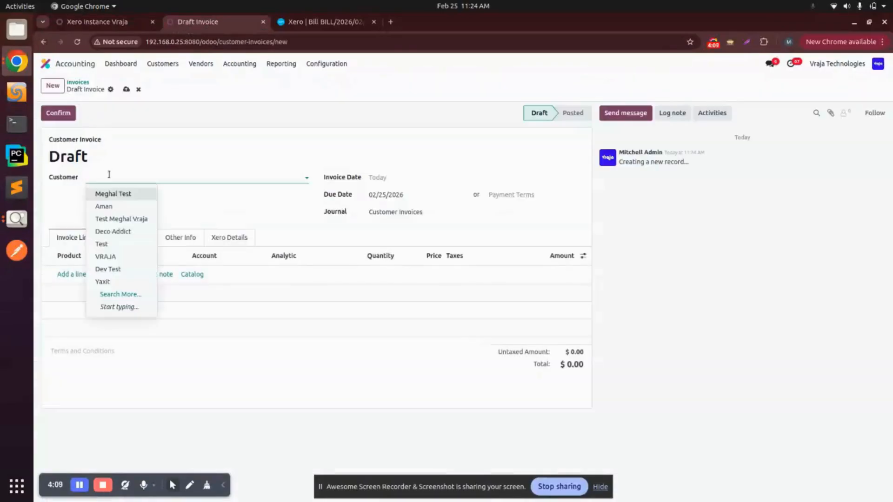
click(118, 192)
Add an invoice line for [E-COM08] Storage Box with quantity 2 and price 100, and confirm the invoice
click(78, 274)
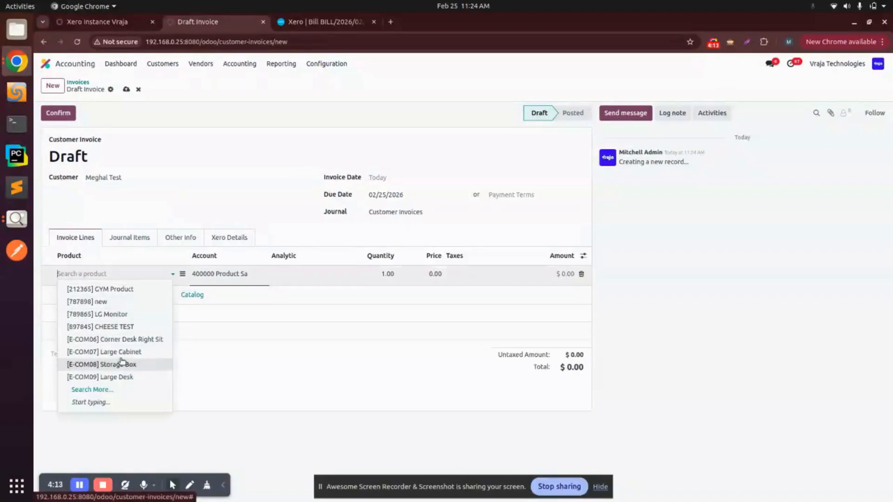
click(125, 364)
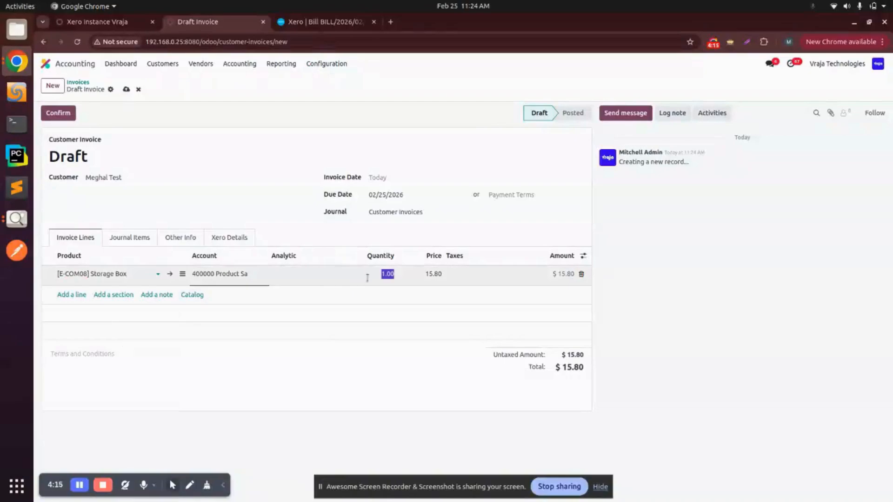
text(2)
click(426, 276)
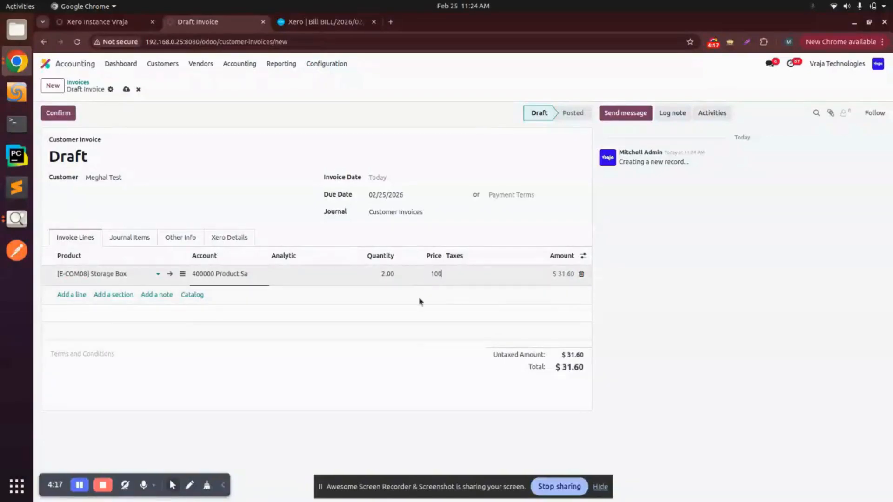
text(100)
click(57, 113)
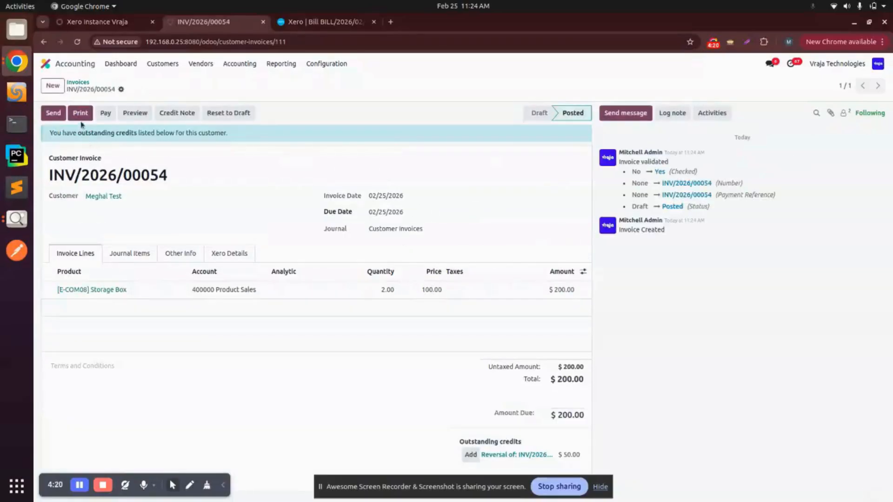
click(121, 89)
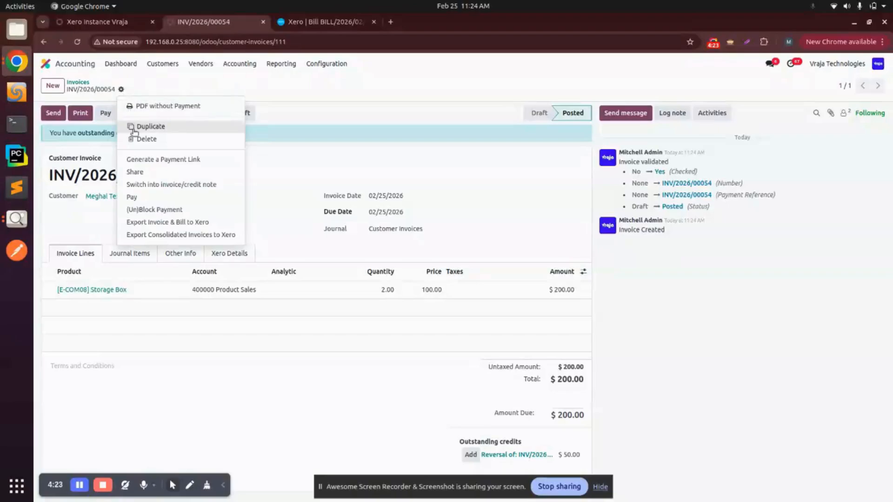
drag(134, 133, 146, 221)
click(337, 112)
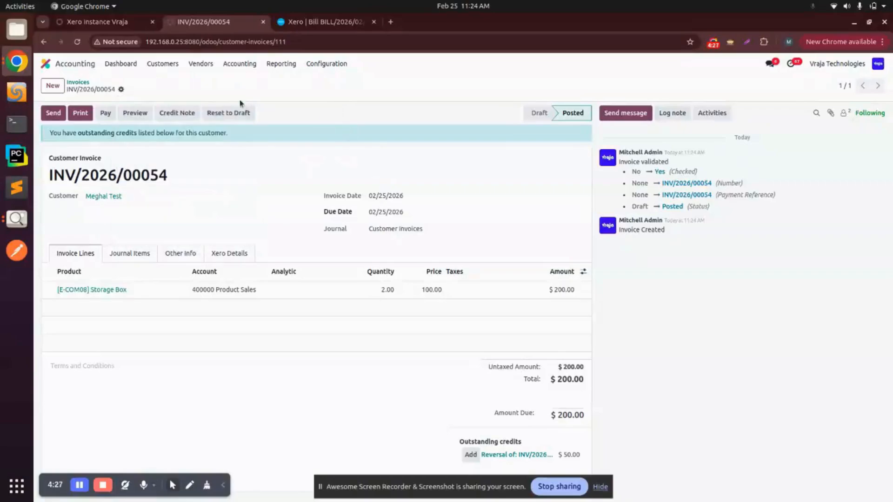
Duplicate the posted invoice INV/2026/00054 as a new draft invoice
click(121, 92)
click(150, 126)
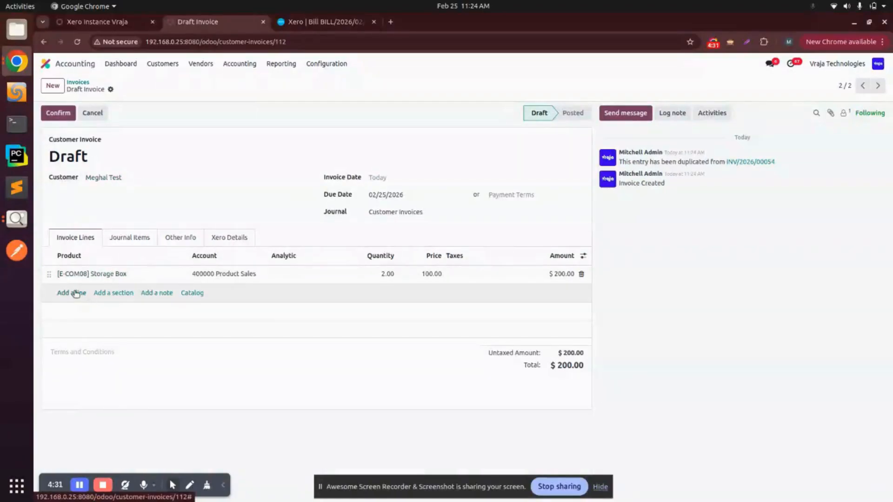
Add a line for [E-COM07] Large Cabinet to the duplicated invoice and confirm it
click(73, 293)
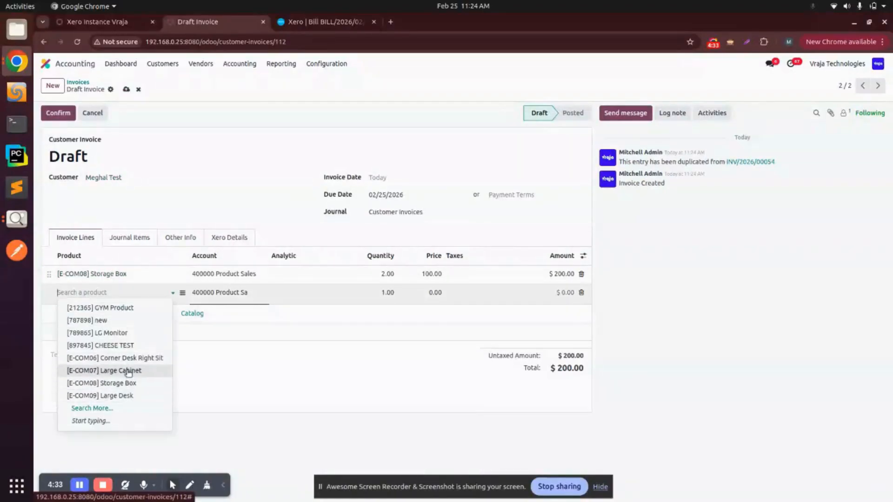
click(122, 370)
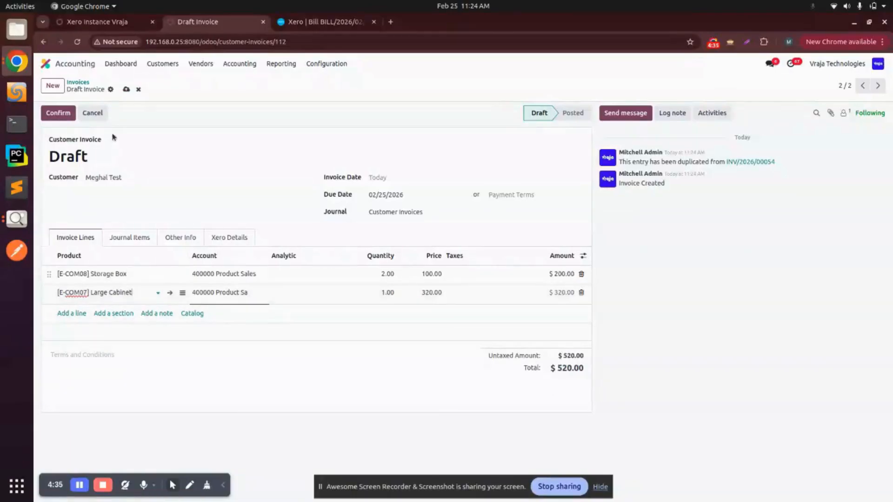
click(66, 114)
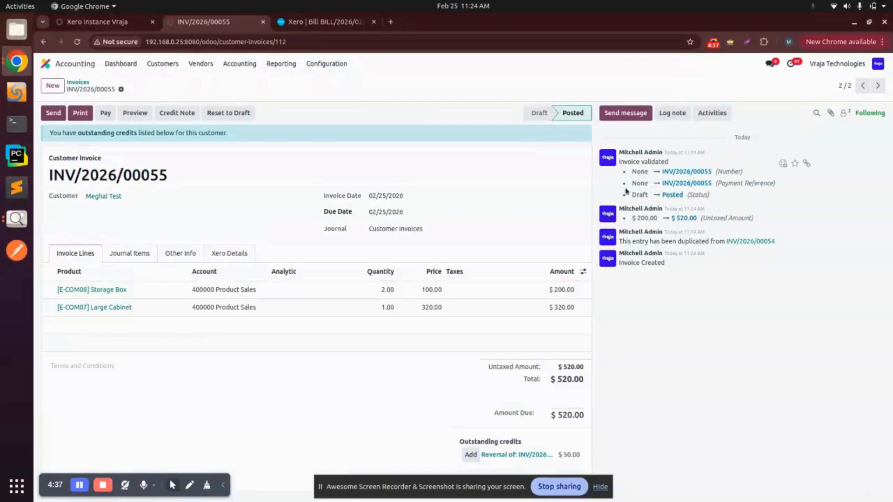
Export invoice INV/2026/00055 to Xero, choosing the Xero instance in the export wizard
click(120, 89)
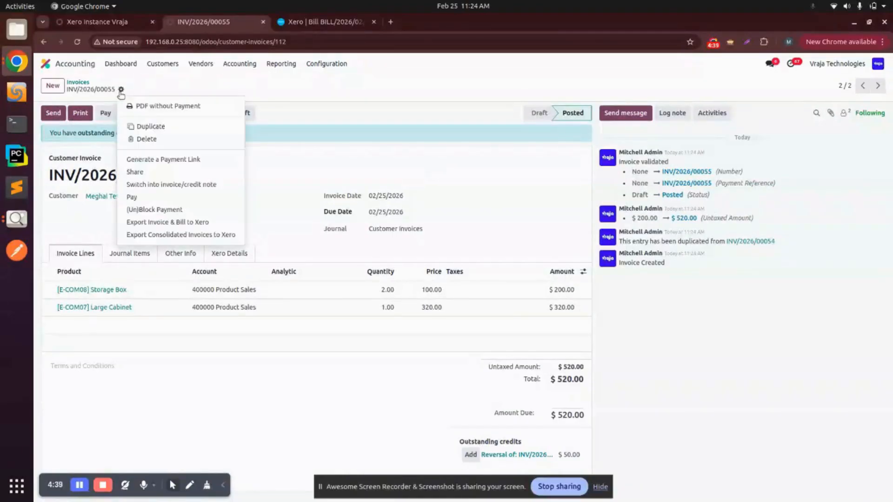
click(163, 224)
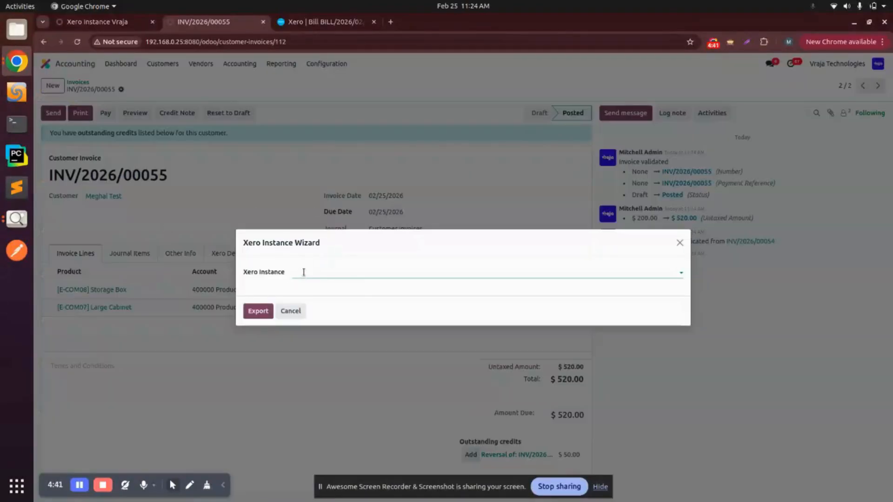
click(304, 273)
click(321, 301)
click(258, 310)
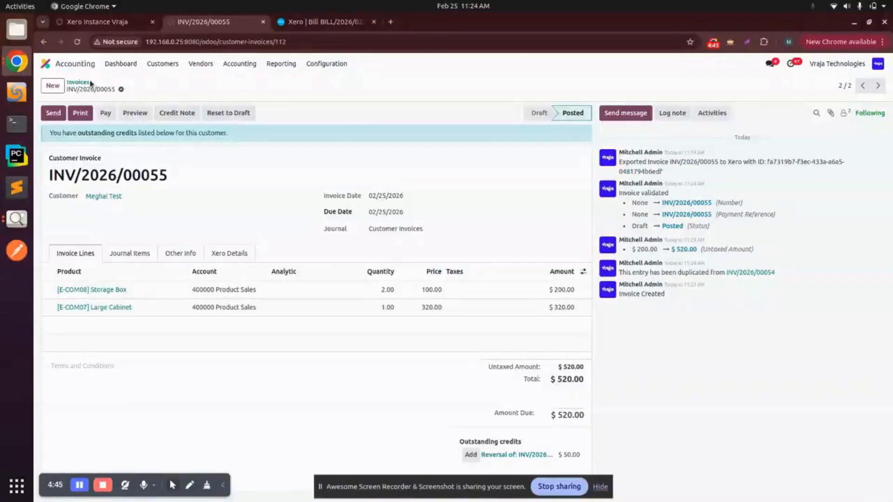
Open invoice INV/2026/00054 from the customer invoices list and export it to the Xero instance
click(88, 83)
click(165, 146)
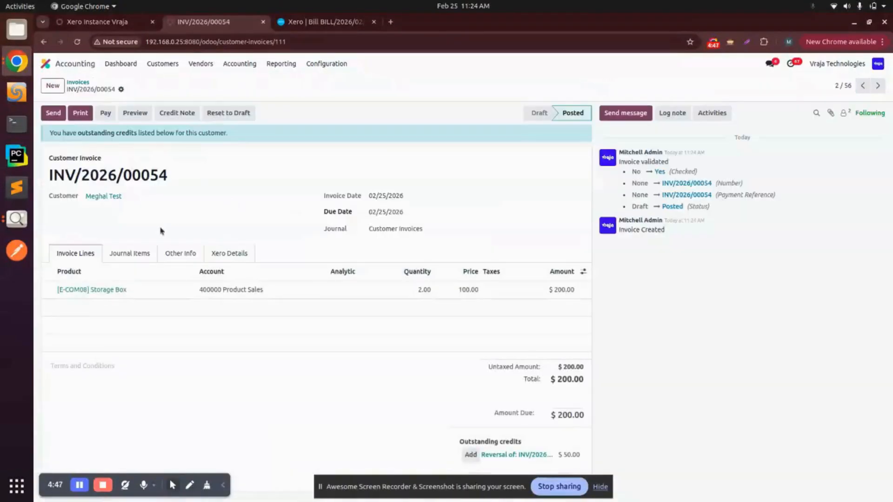
click(228, 254)
click(91, 255)
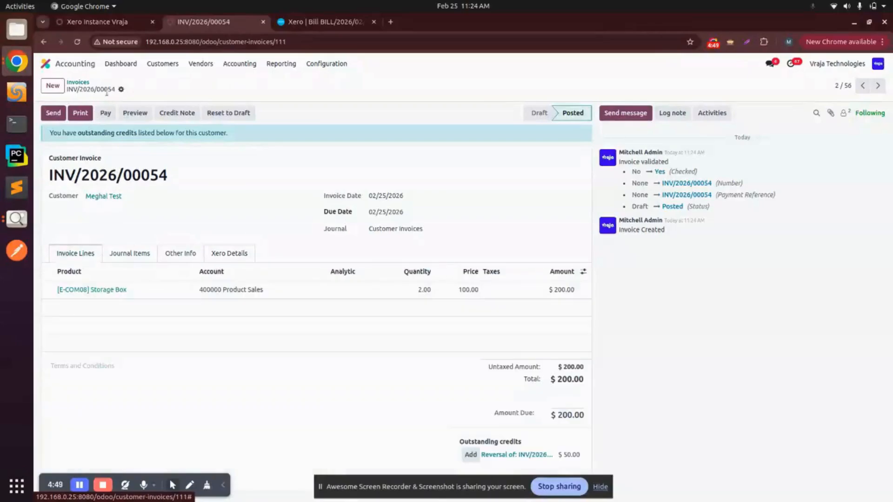
click(121, 89)
click(171, 222)
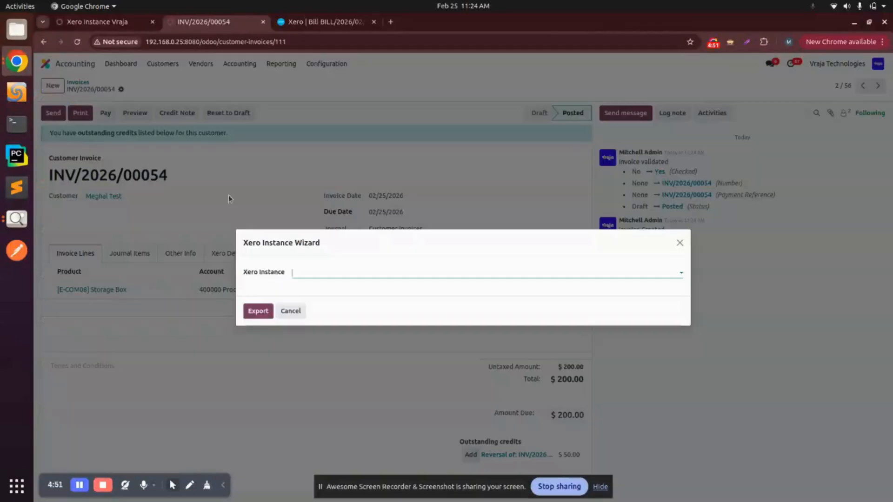
click(311, 273)
click(334, 299)
click(254, 311)
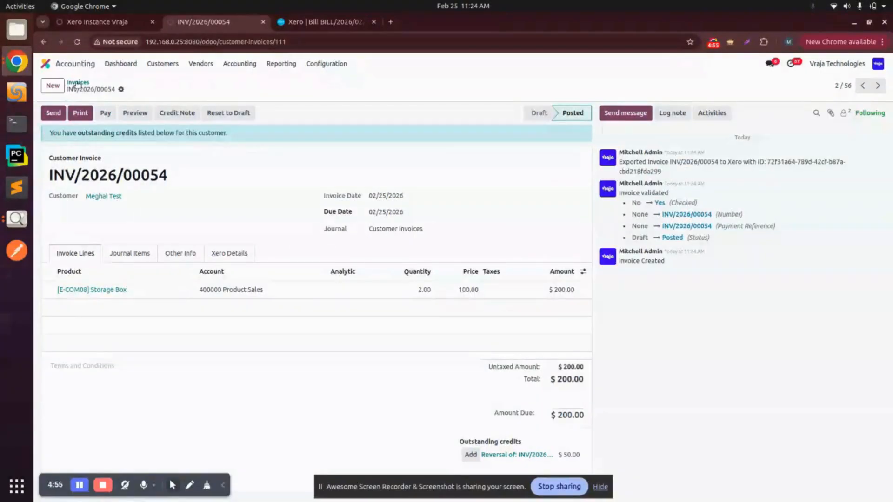
Compare the customer invoices list in Odoo with the sales invoices list in Xero for the two exported invoices
click(76, 84)
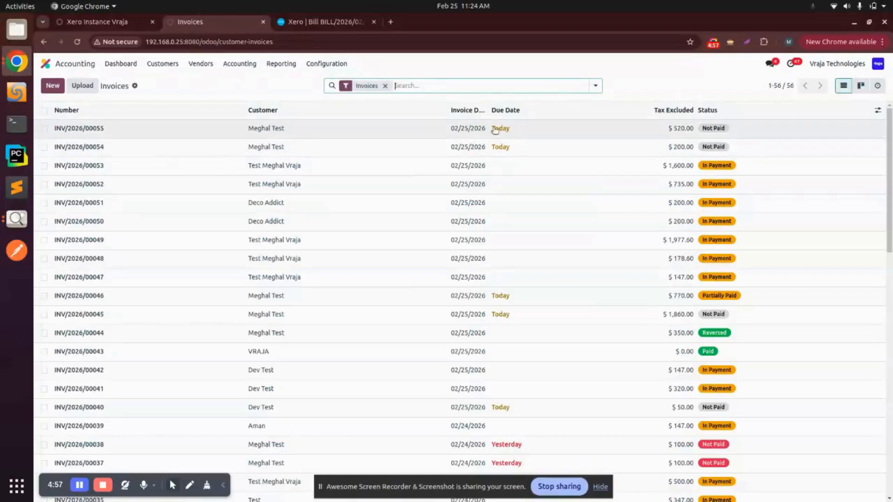
click(312, 24)
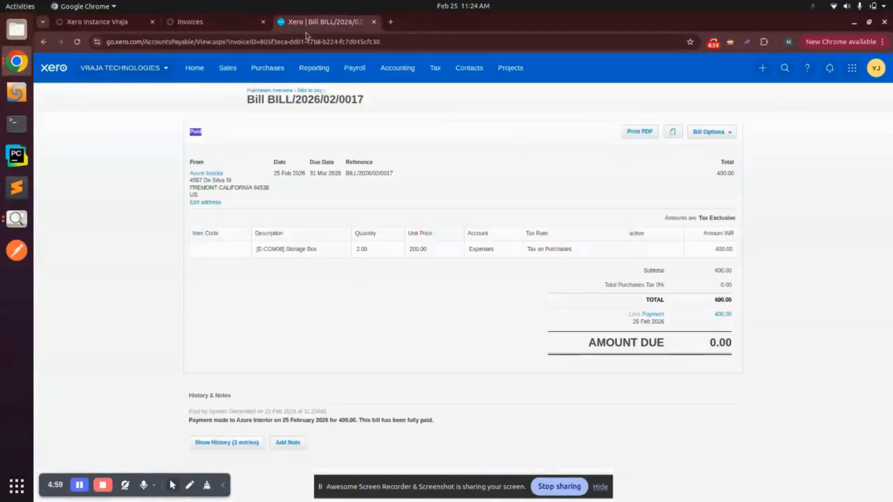
click(228, 67)
click(237, 119)
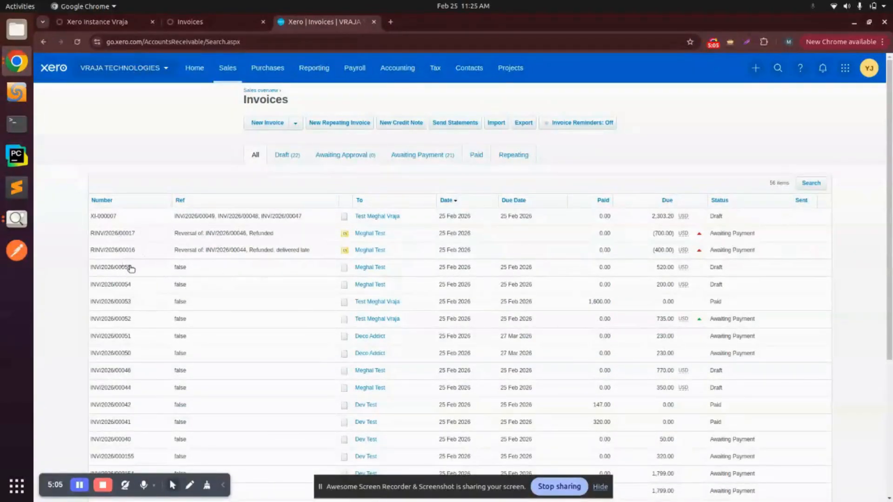
click(207, 21)
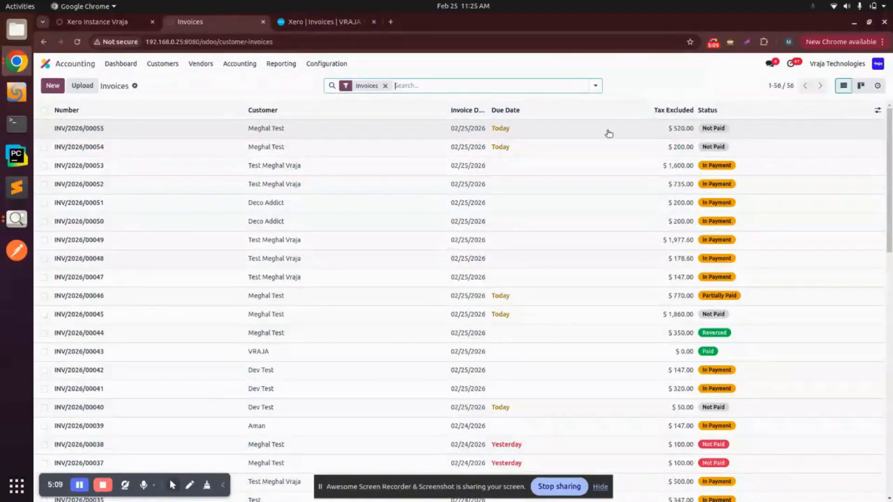
Switch to Xero, change the currency of draft invoice INV/2026/00055 to INR Indian Rupee, and approve it
click(346, 22)
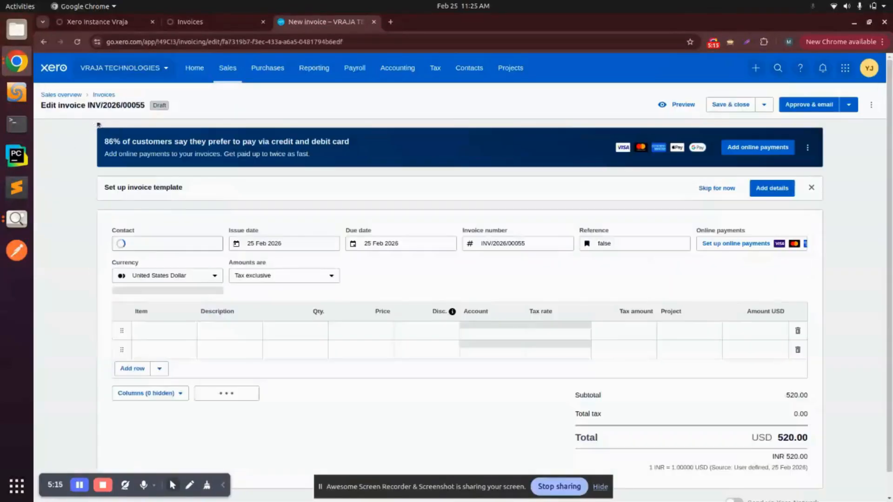
click(164, 275)
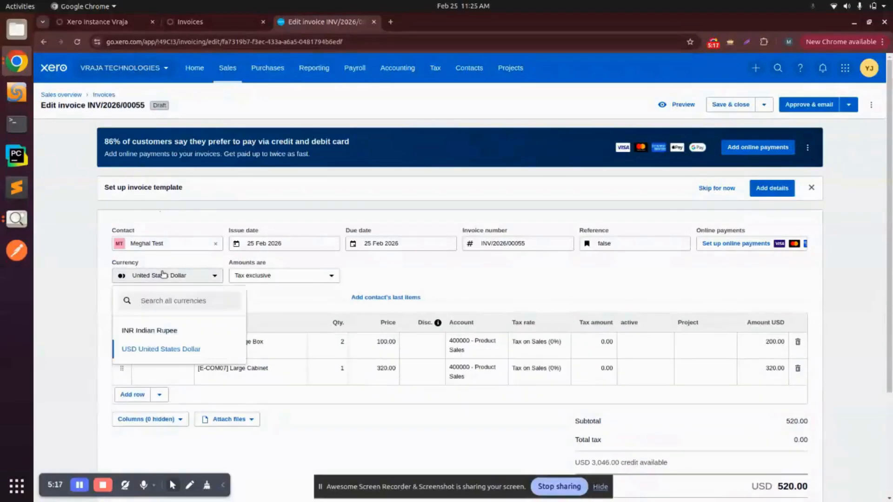
click(172, 330)
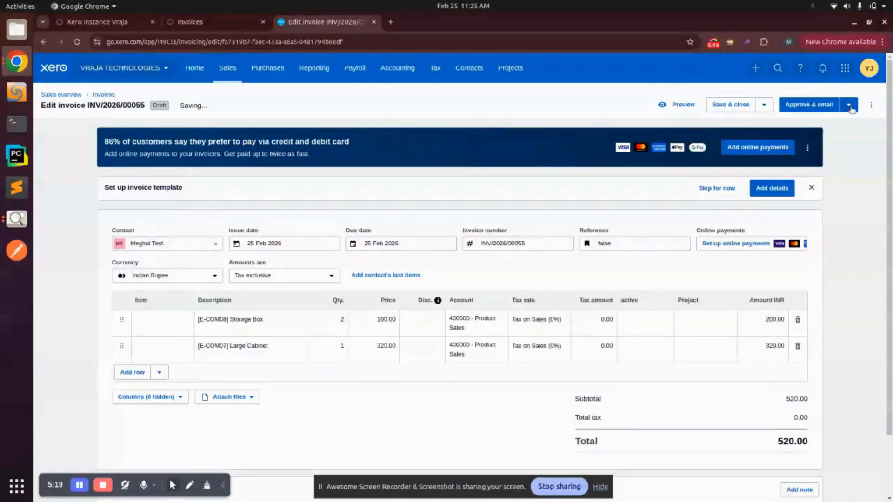
click(849, 105)
click(791, 129)
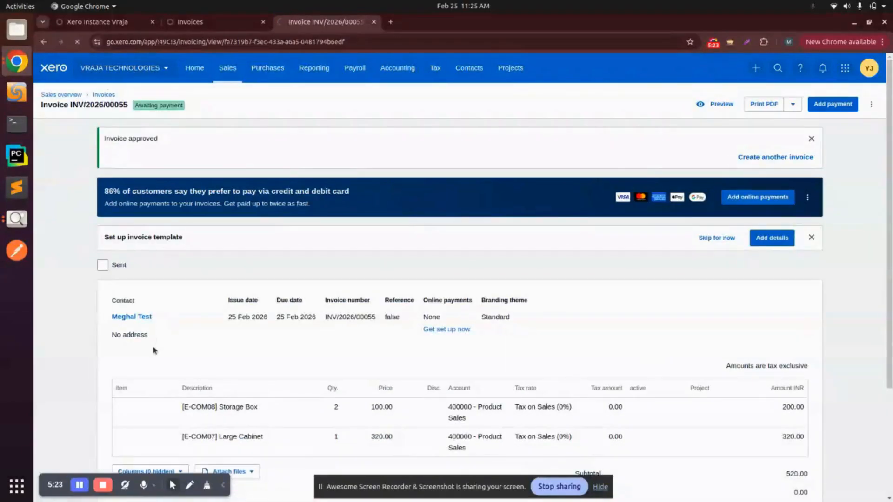
Open INV/2026/00055 from the awaiting-payment invoices to check its status, and return to the full sales invoices list
click(155, 260)
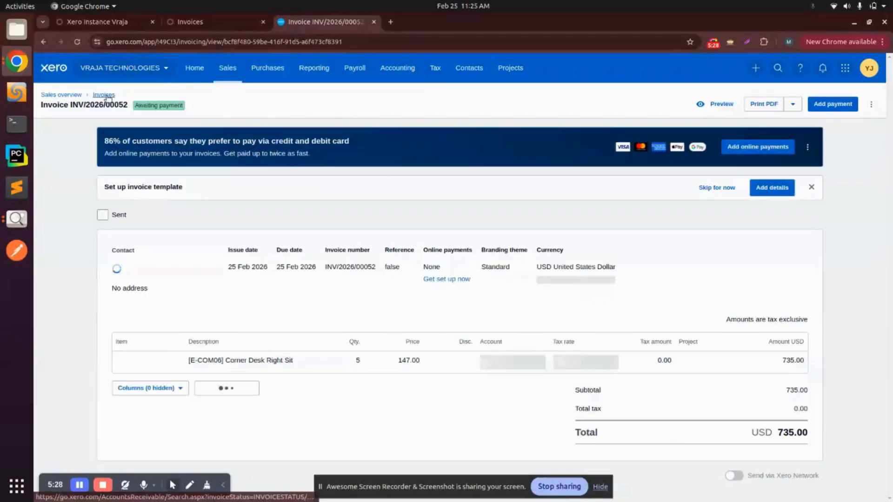
click(106, 95)
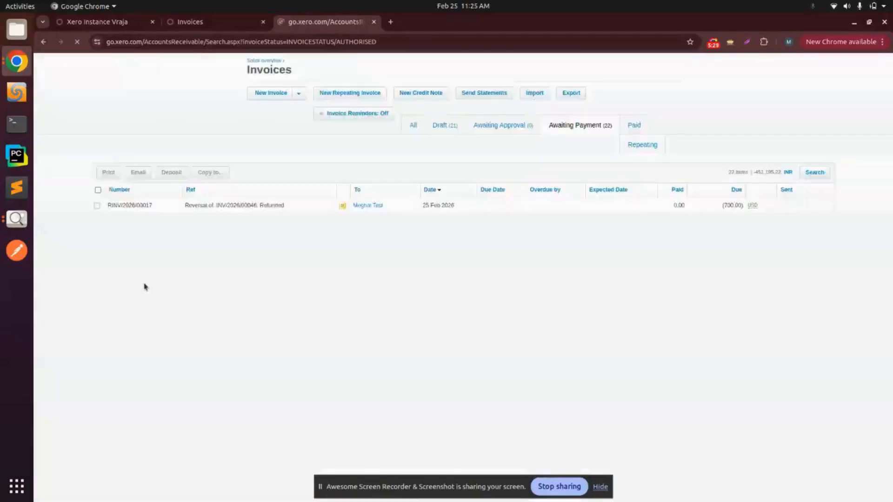
click(141, 253)
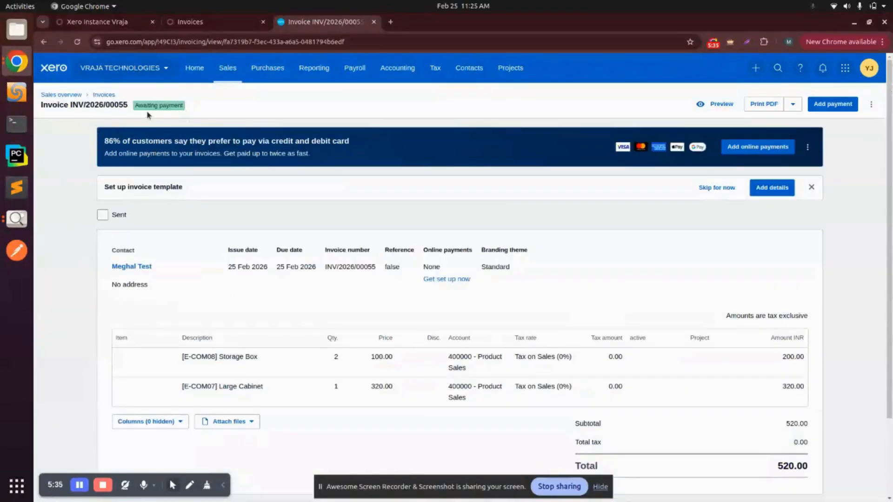
click(228, 68)
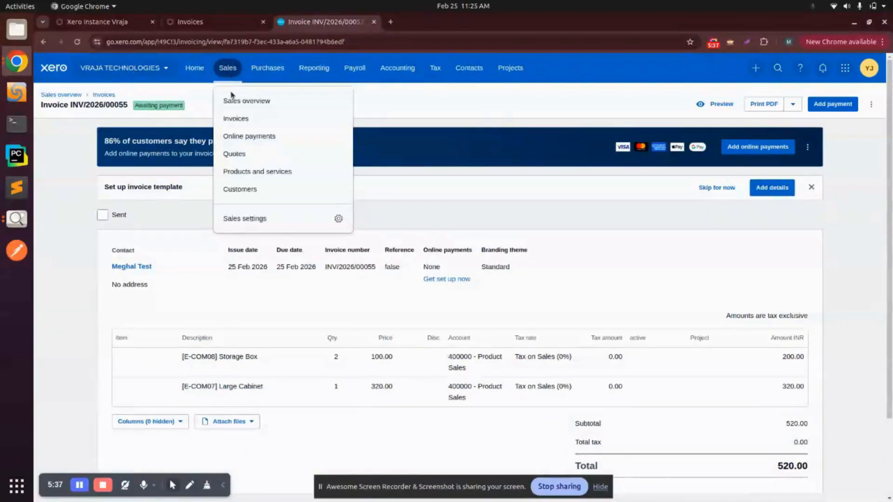
click(239, 120)
Compare the Odoo customer invoices with Xero's sales invoices that are awaiting payment
click(195, 22)
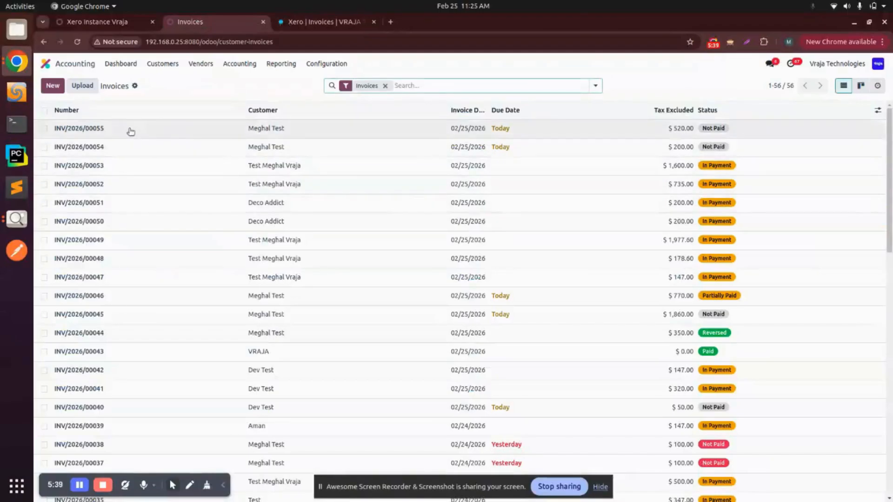
click(324, 22)
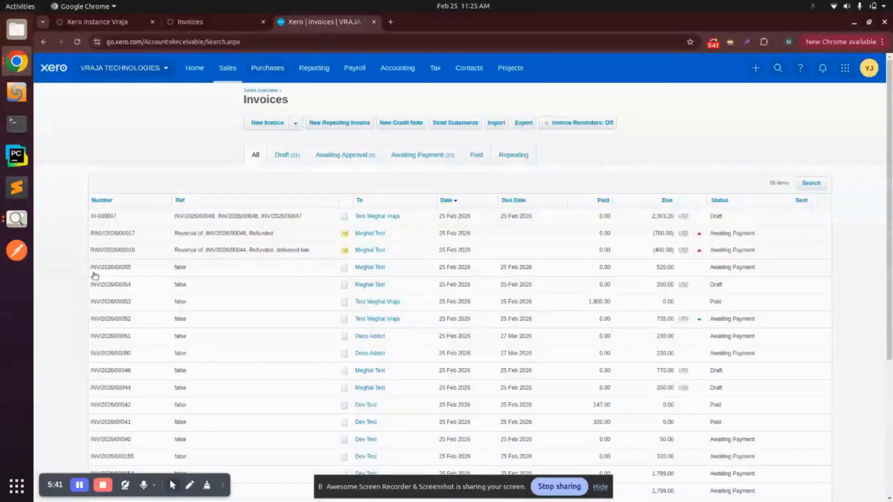
click(434, 162)
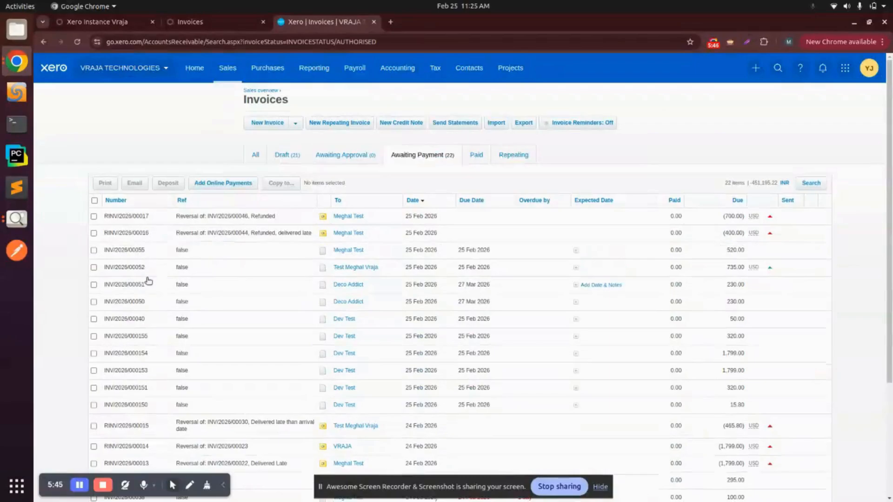
Open draft invoice INV/2026/00054 from all Xero invoices, change its currency to INR Indian Rupee, and approve it
click(262, 154)
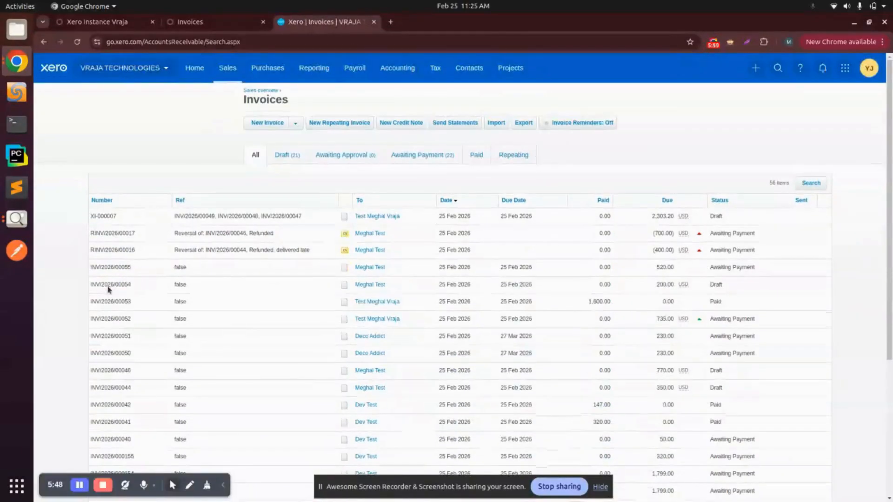
click(109, 289)
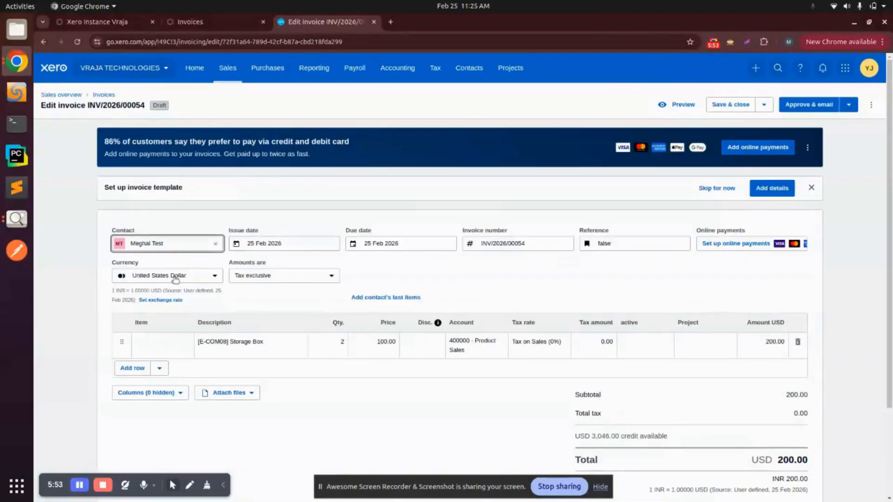
click(162, 279)
click(155, 326)
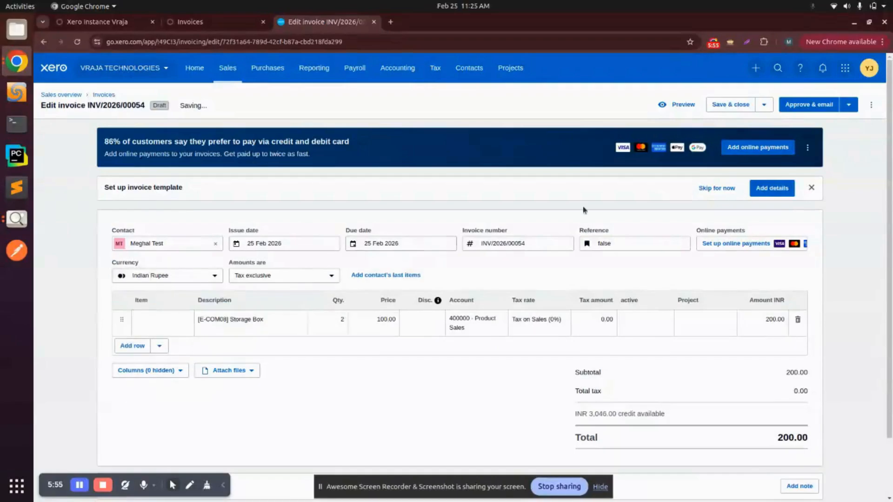
click(849, 104)
click(783, 134)
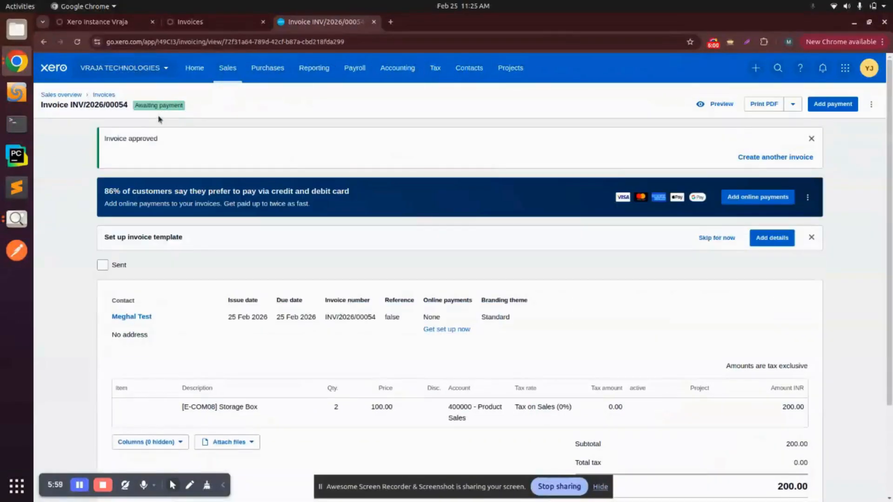
Check both invoices in Xero's awaiting-payment list and the payment export setting of the Xero instance in Odoo
click(112, 95)
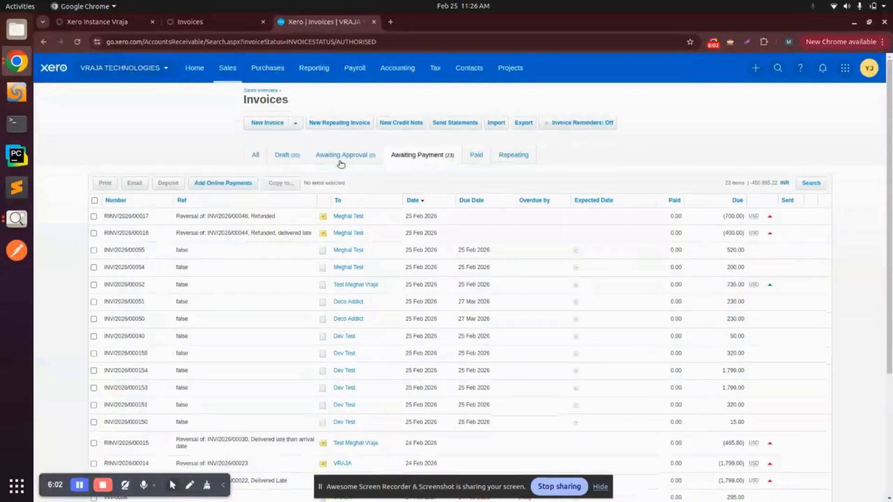
click(341, 158)
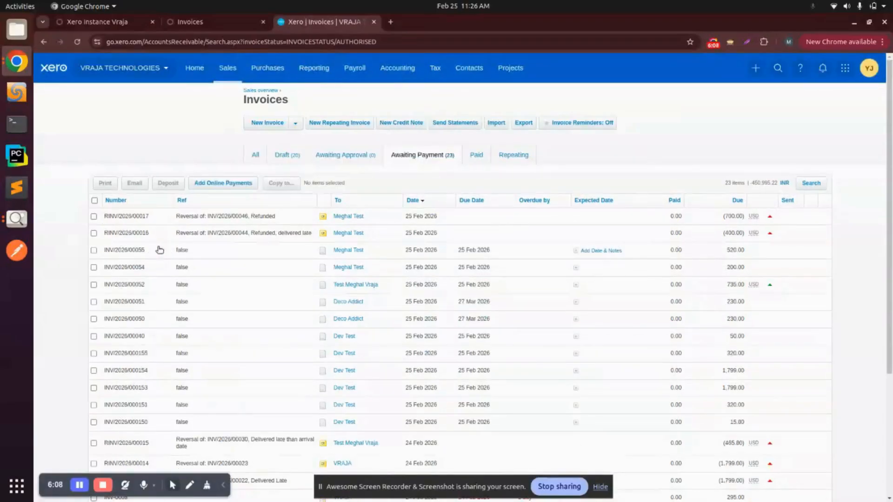
click(100, 21)
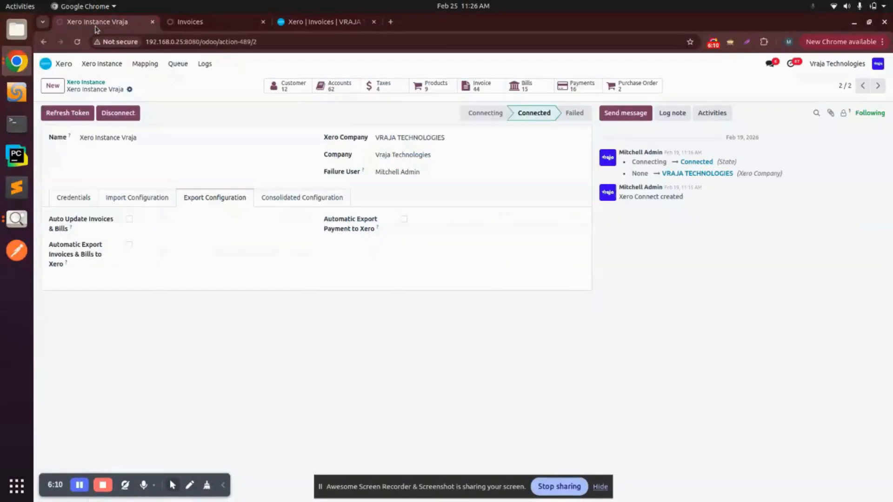
Select INV/2026/00055 and INV/2026/00054 in Odoo and create one Bank payment for both with Group Payments enabled
click(190, 23)
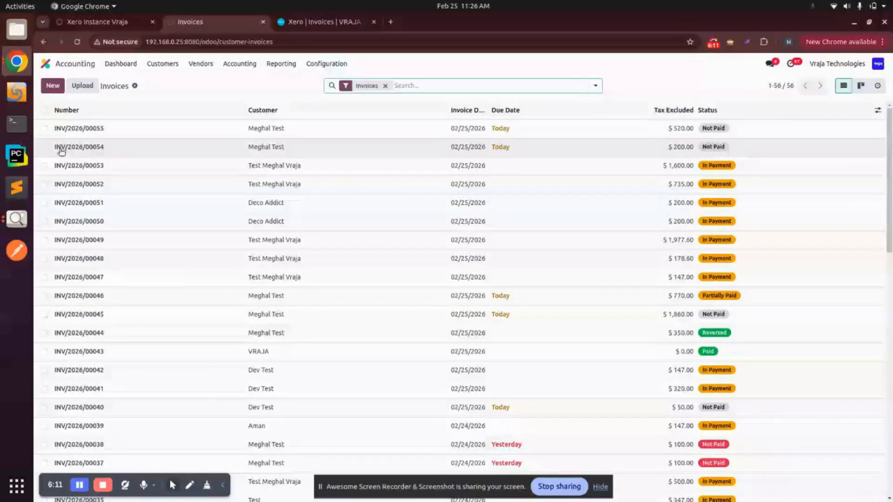
click(44, 147)
click(44, 129)
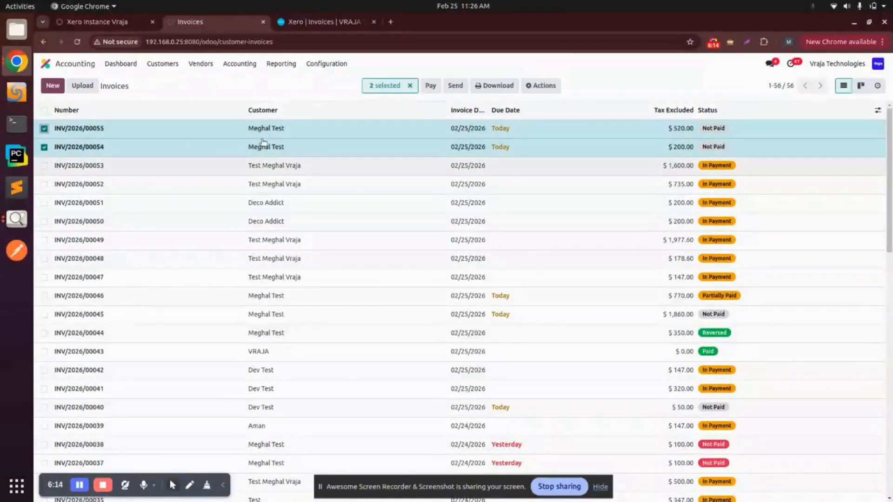
click(539, 86)
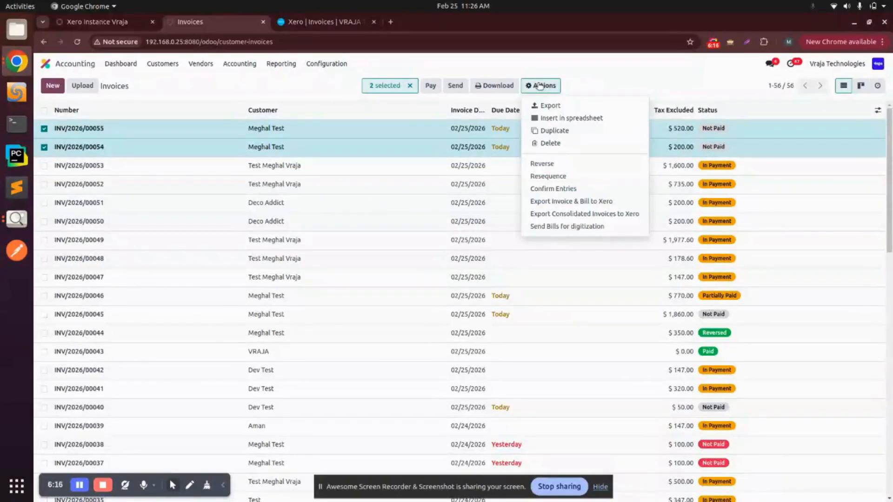
click(430, 86)
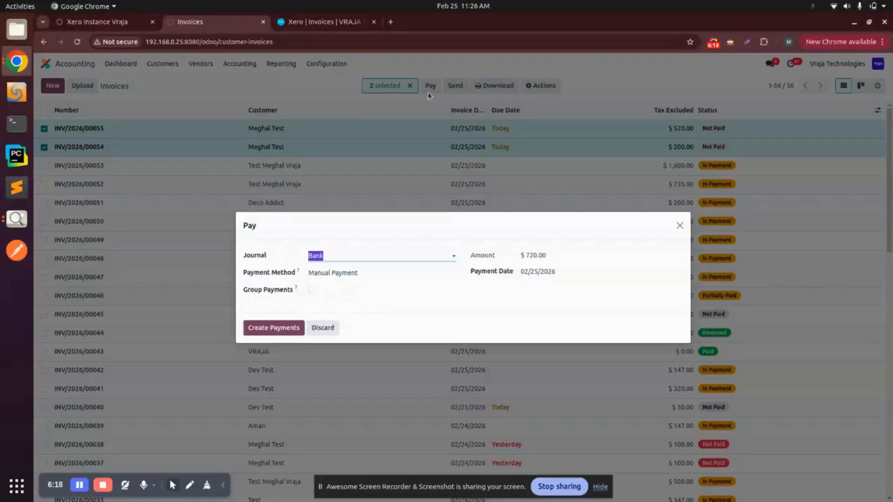
click(308, 291)
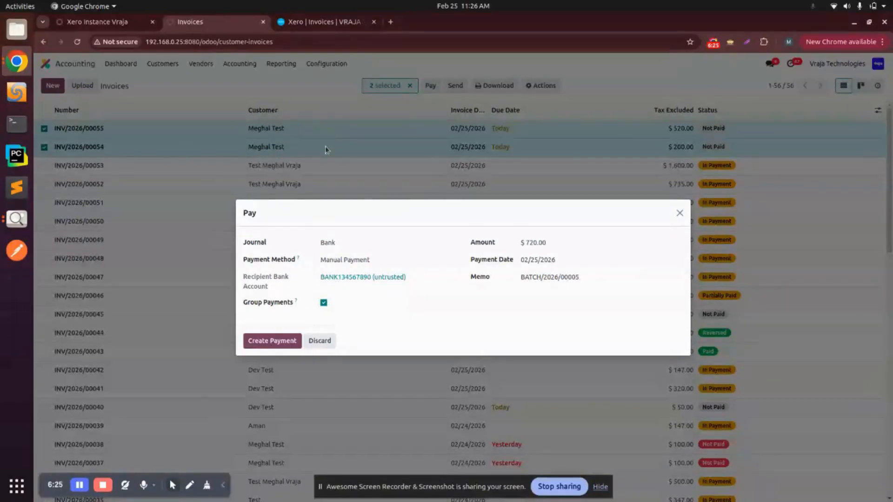
click(269, 340)
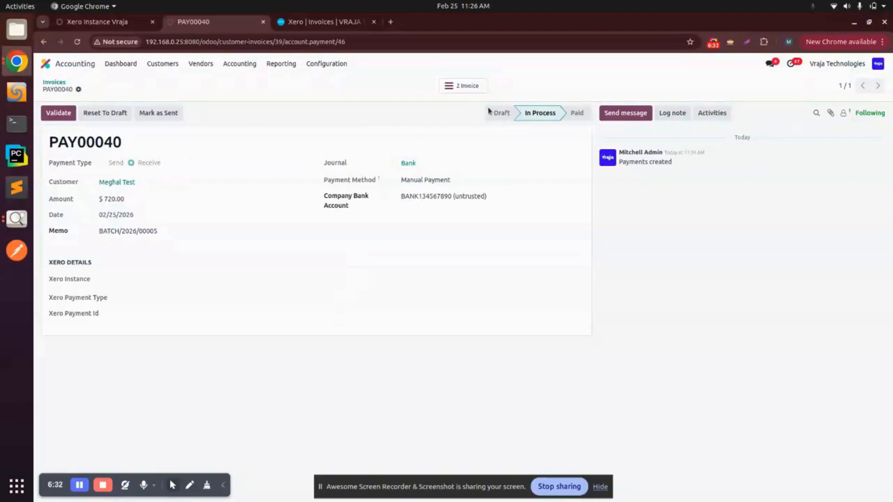
Review the two invoices linked to the grouped payment PAY00040, and validate the payment
click(462, 85)
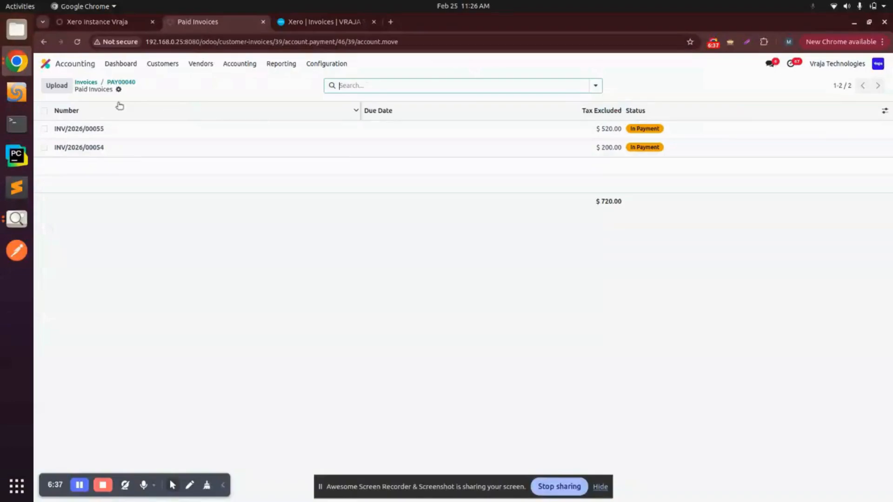
click(121, 82)
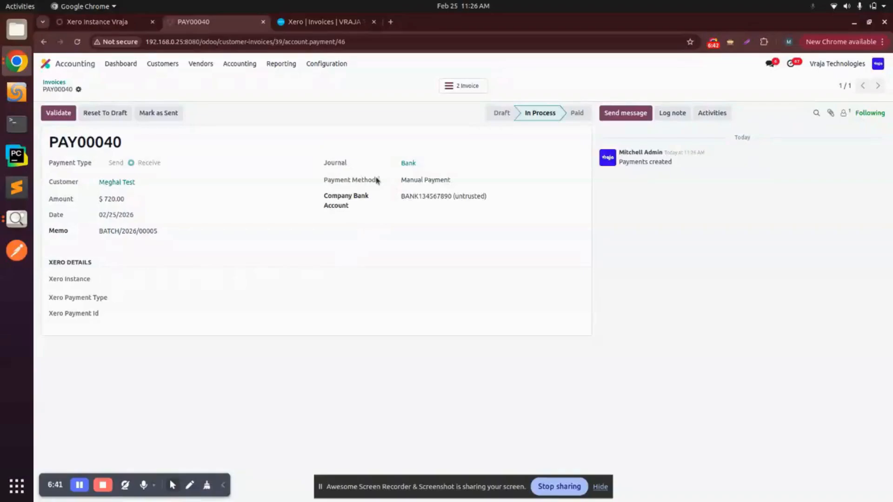
click(57, 113)
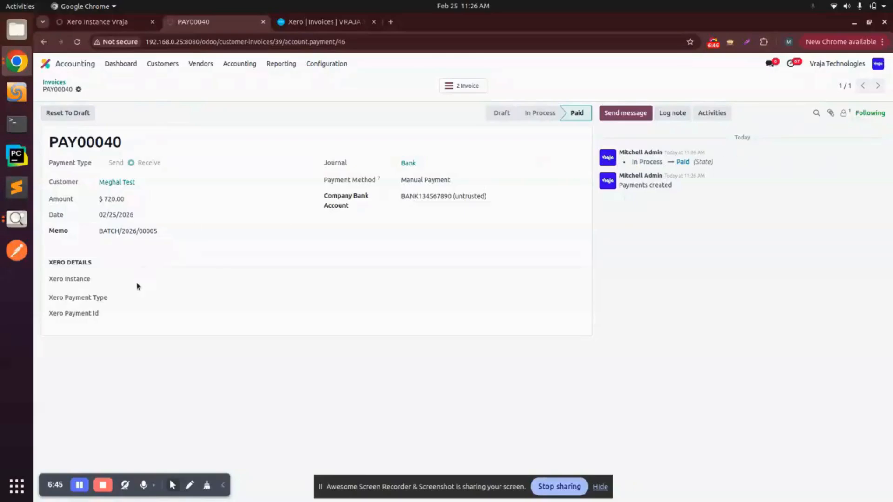
Check the Xero awaiting-payment list, the payment's available actions and the Automatic Export Payment to Xero setting of Xero Instance Vraja
click(348, 25)
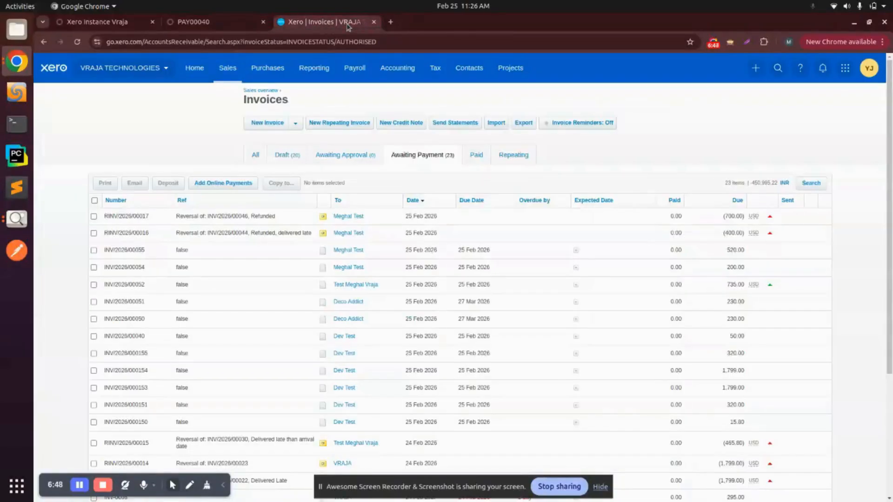
click(200, 21)
click(78, 90)
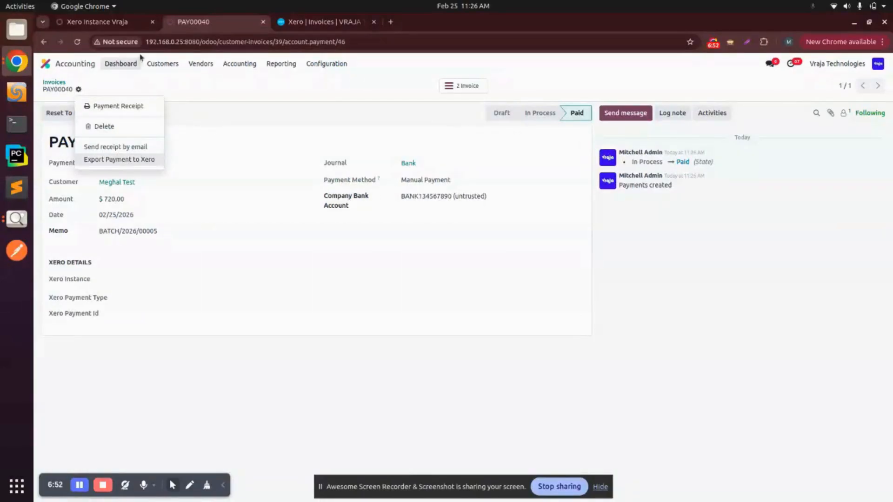
click(122, 23)
click(331, 201)
click(240, 197)
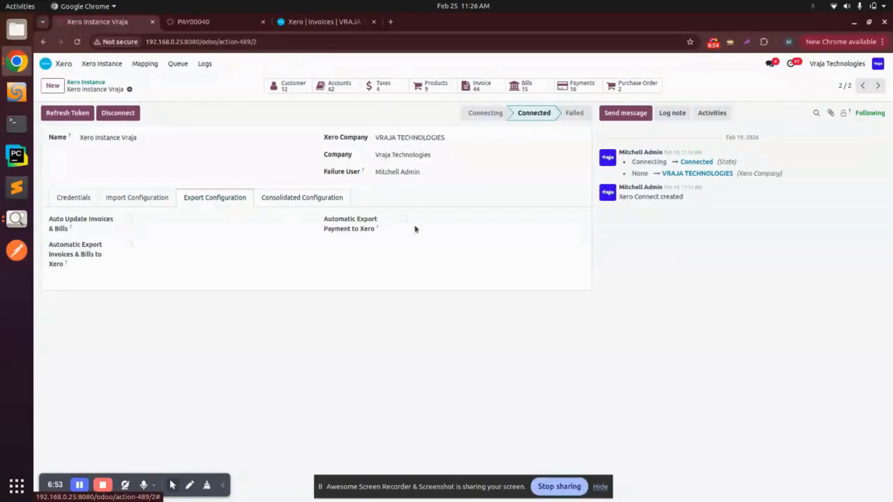
click(210, 22)
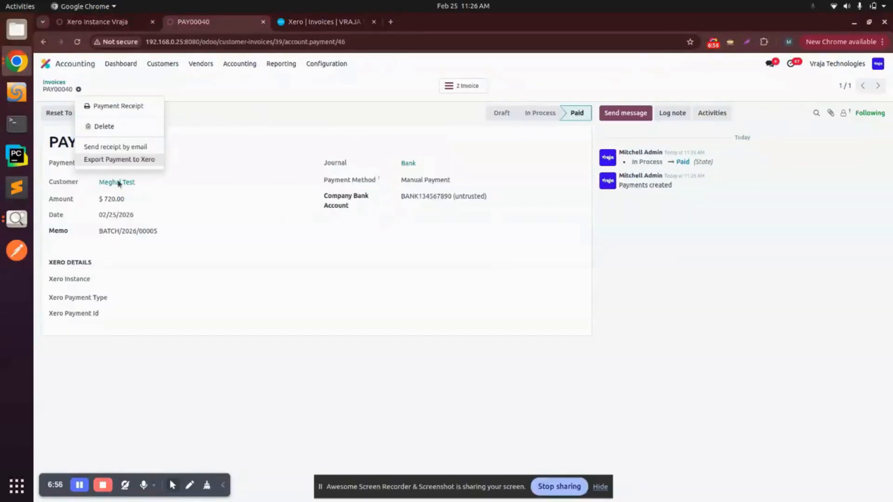
click(197, 116)
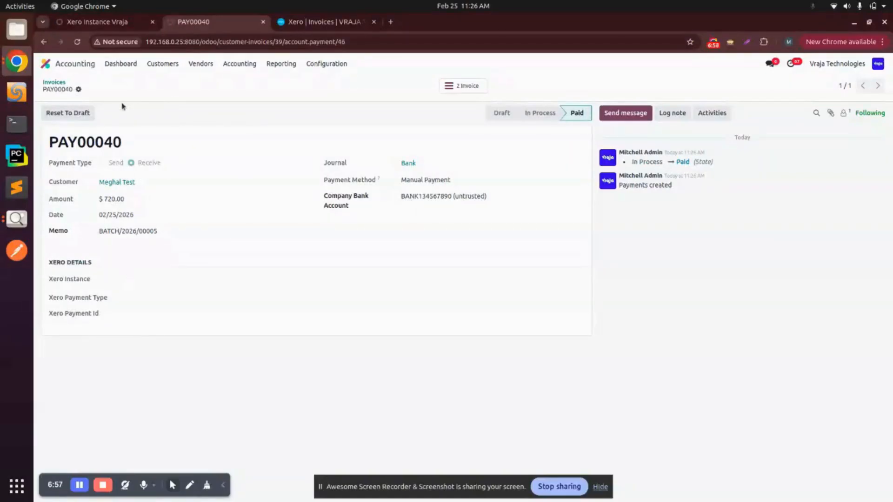
Export payment PAY00040 to Xero using Xero Instance Vraja
click(78, 90)
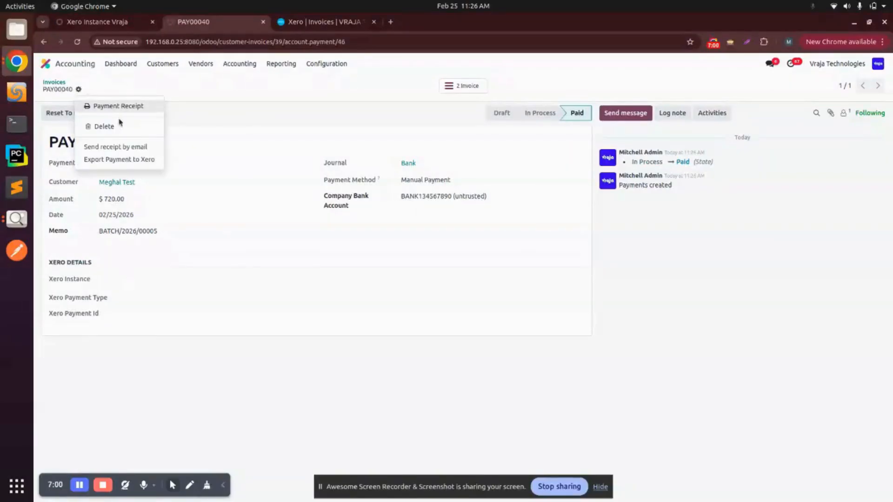
click(144, 163)
click(302, 271)
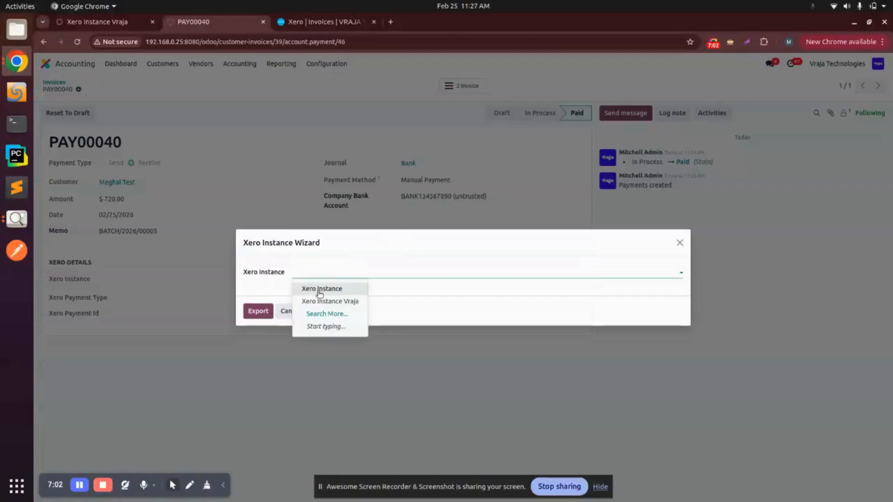
click(305, 299)
click(258, 311)
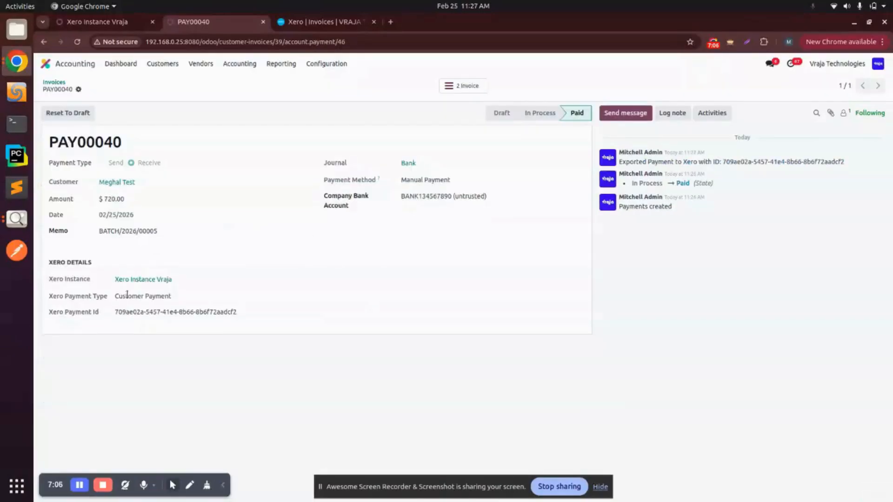
Check the Xero payment type, the Xero payment ID and the export log message on the payment
triple_click(119, 295)
triple_click(140, 313)
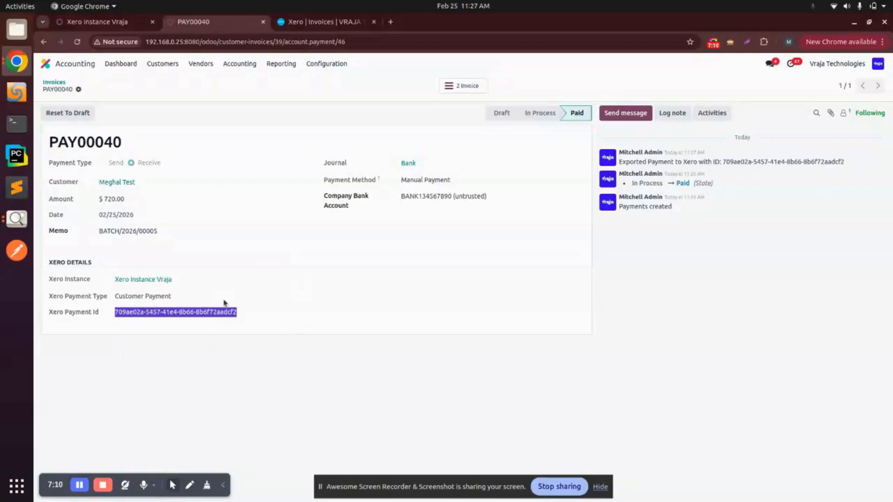
triple_click(816, 162)
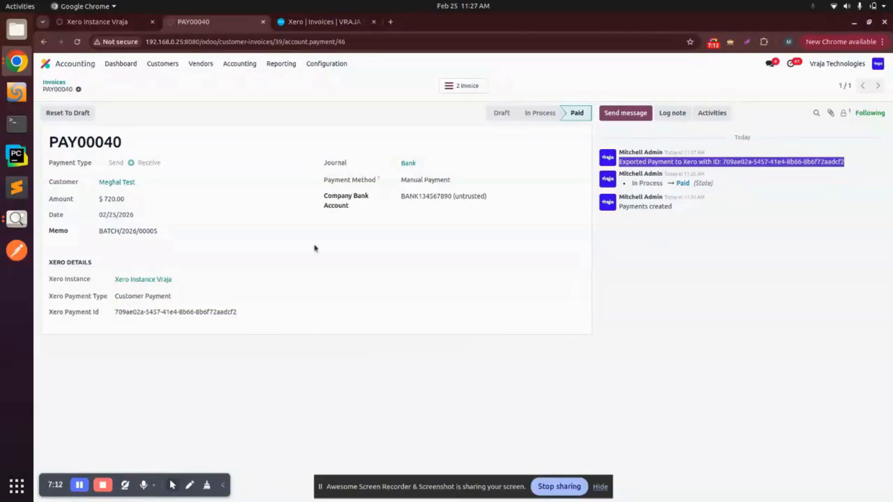
Refresh Xero's invoices, open INV/2026/00055 from the paid ones, and examine the batch deposit behind its payment
click(328, 22)
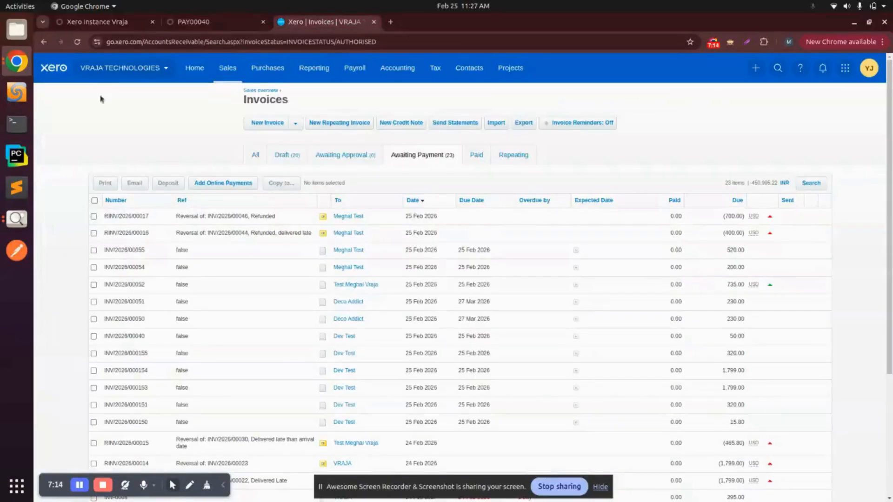
click(77, 42)
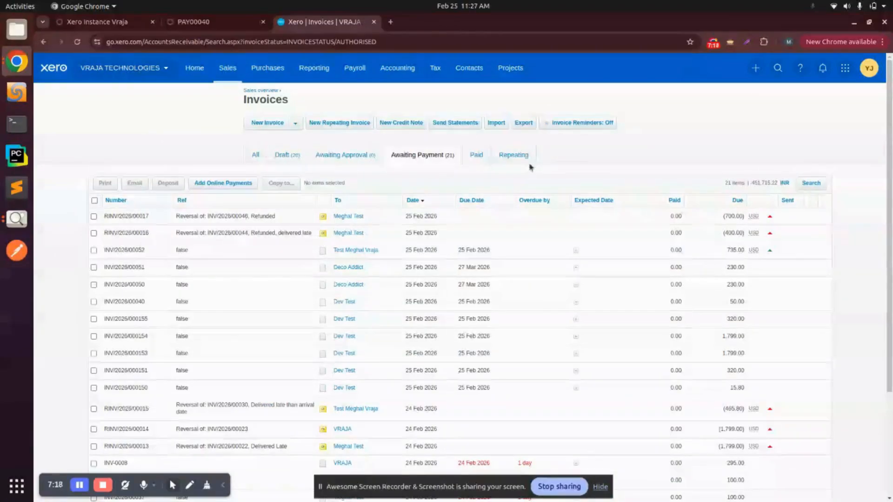
click(473, 156)
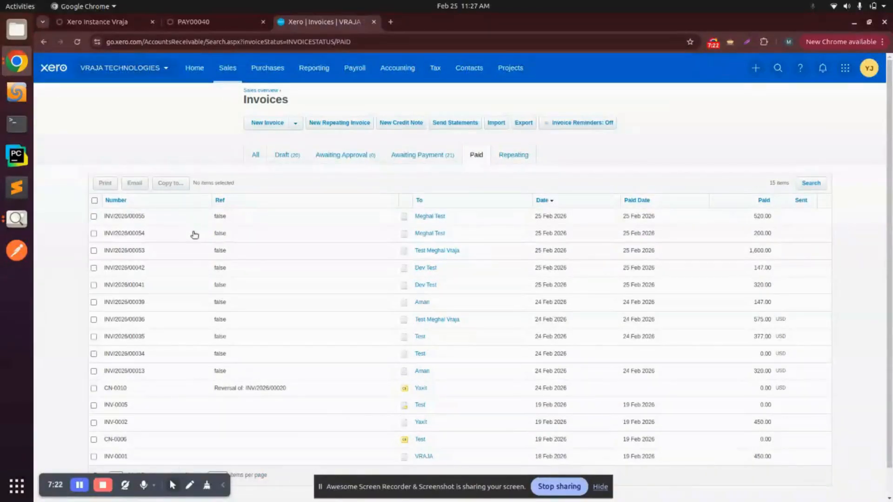
click(124, 218)
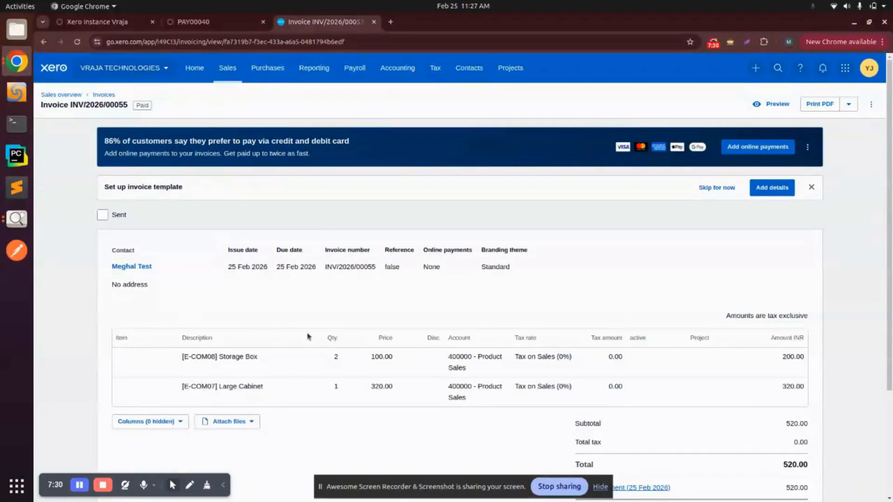
scroll(314, 334, down, 3)
scroll(833, 359, down, 2)
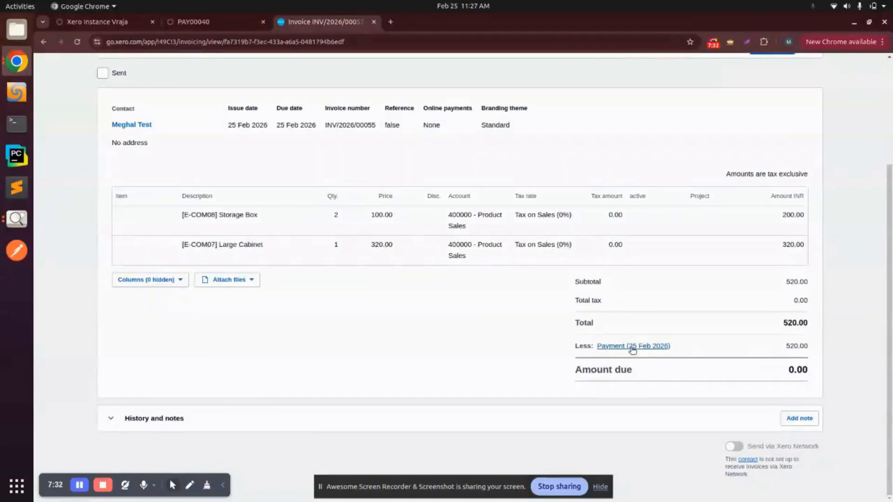
click(632, 347)
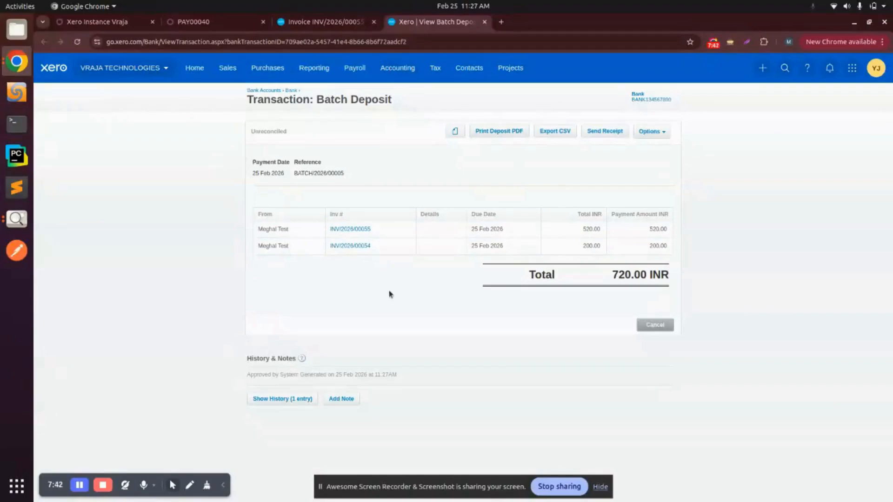
click(321, 22)
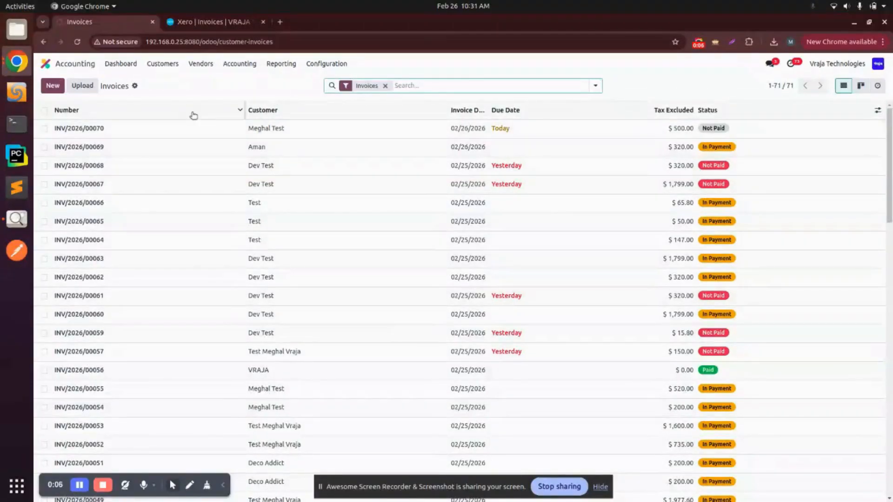
Create a new Odoo customer invoice for the test customer with one line of [897845] CHEESE TEST priced at 500
click(52, 86)
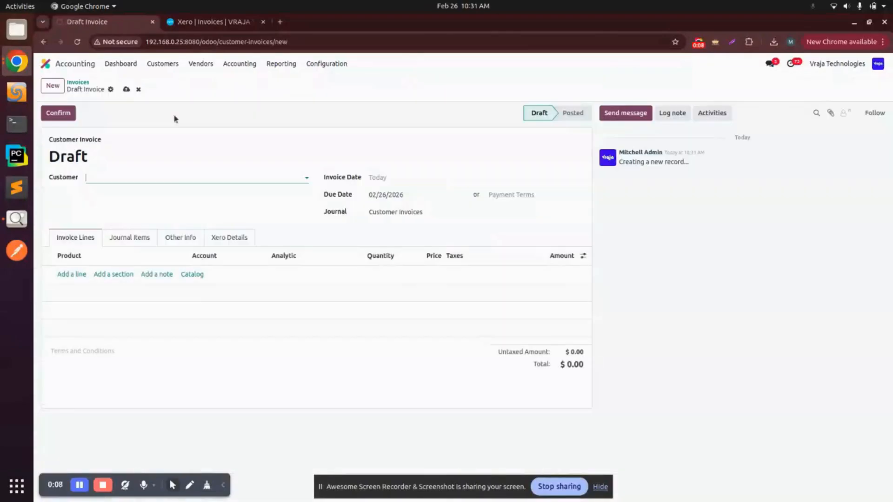
text(megh)
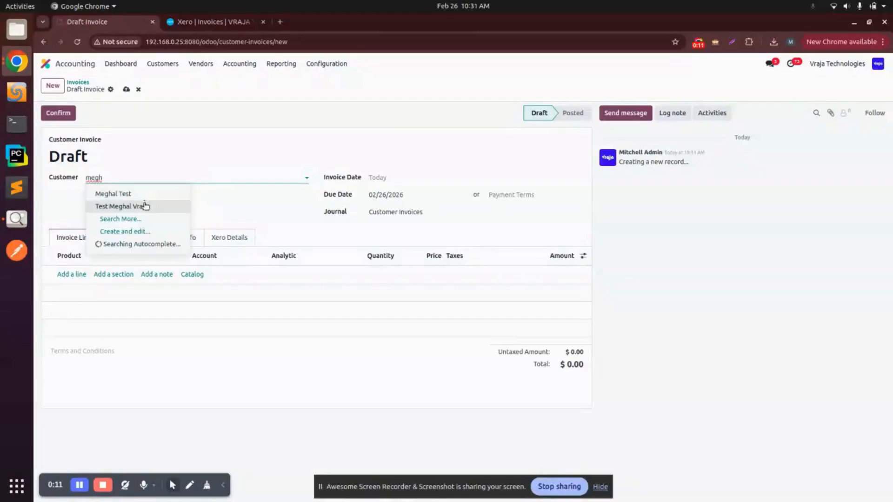
click(146, 206)
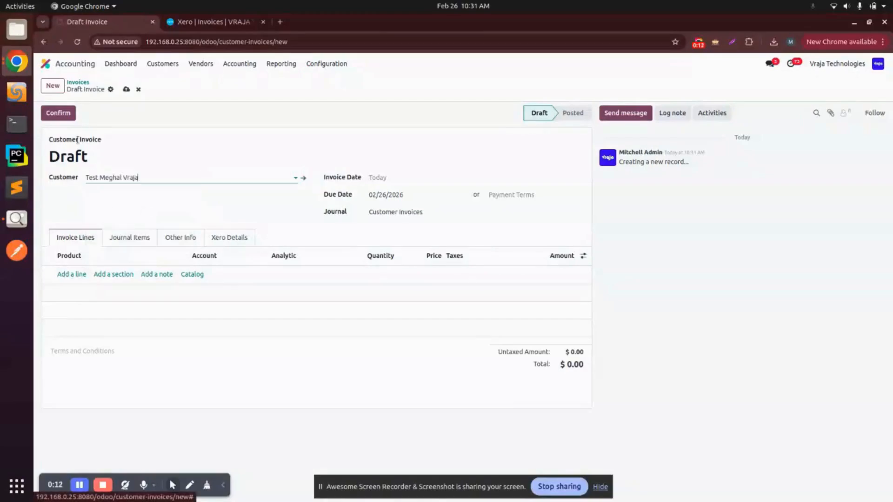
click(66, 276)
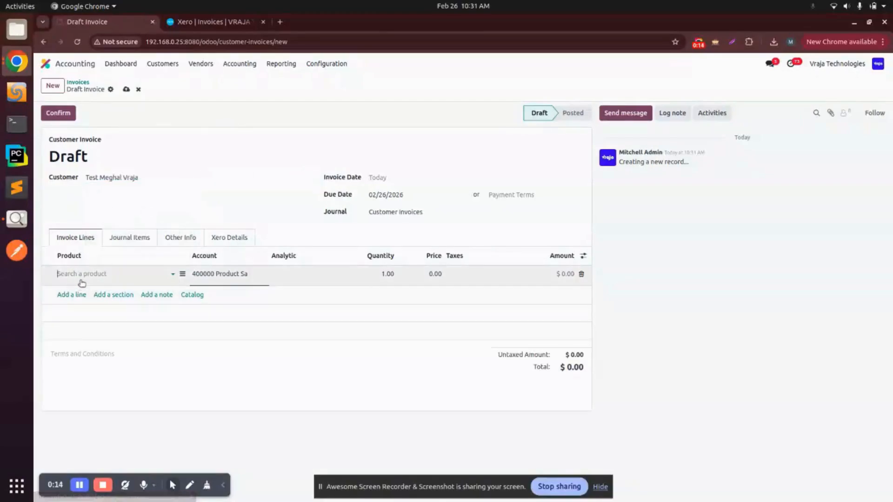
click(80, 274)
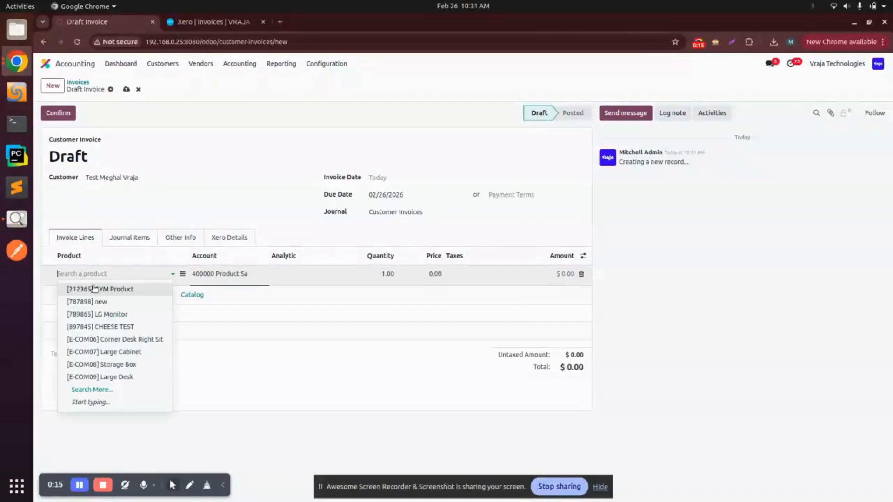
click(128, 328)
click(422, 281)
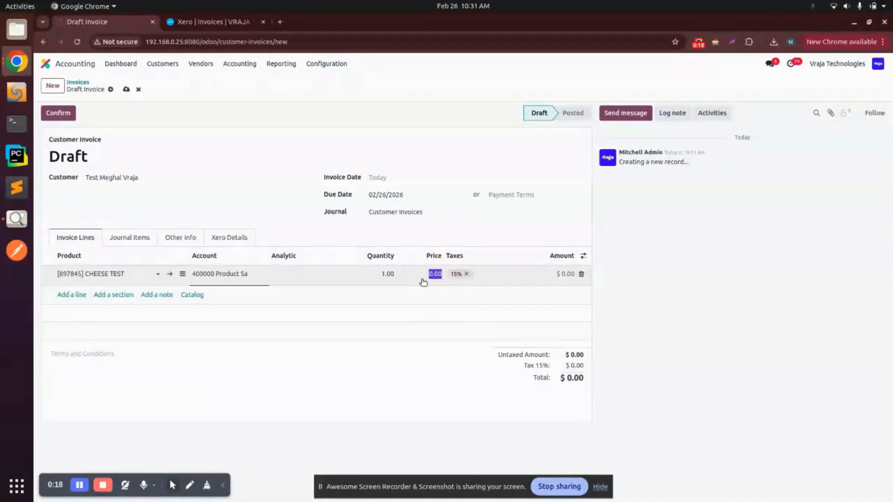
text(500)
click(456, 334)
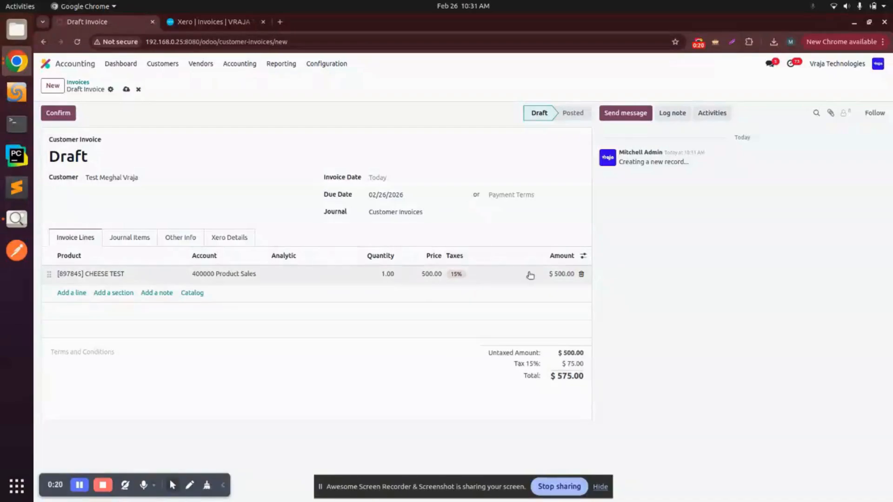
Confirm the draft CHEESE TEST invoice and register its payment
click(58, 113)
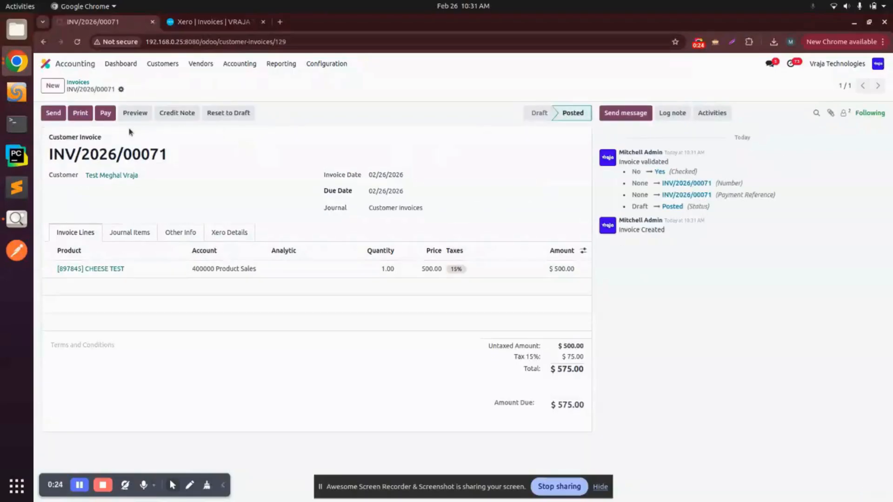
click(105, 112)
click(279, 333)
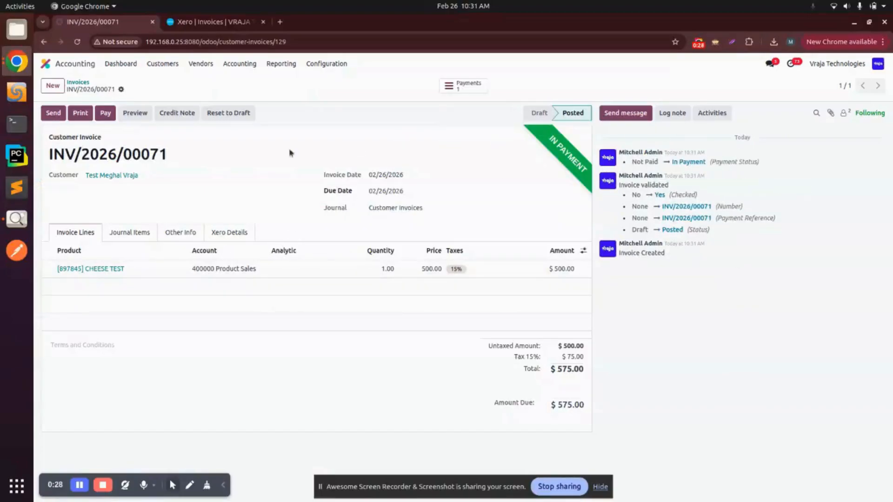
Export the paid CHEESE TEST invoice to Xero using Xero Instance Vraja
click(121, 88)
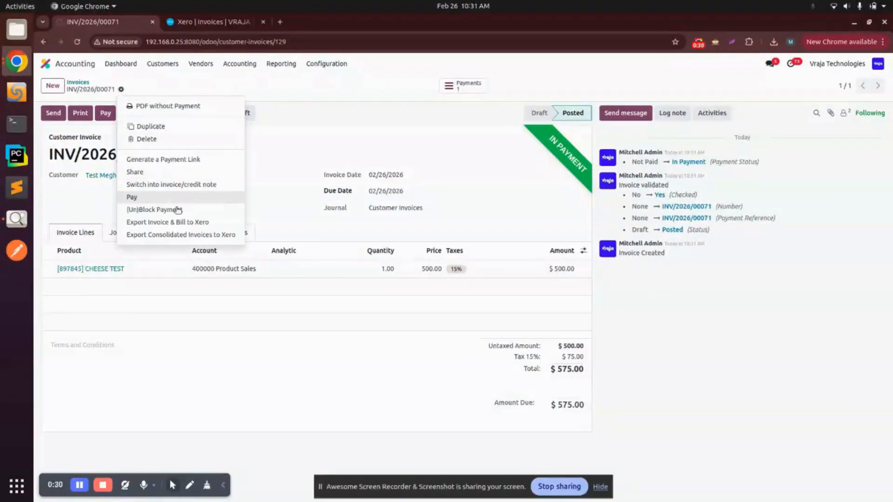
click(179, 224)
click(309, 271)
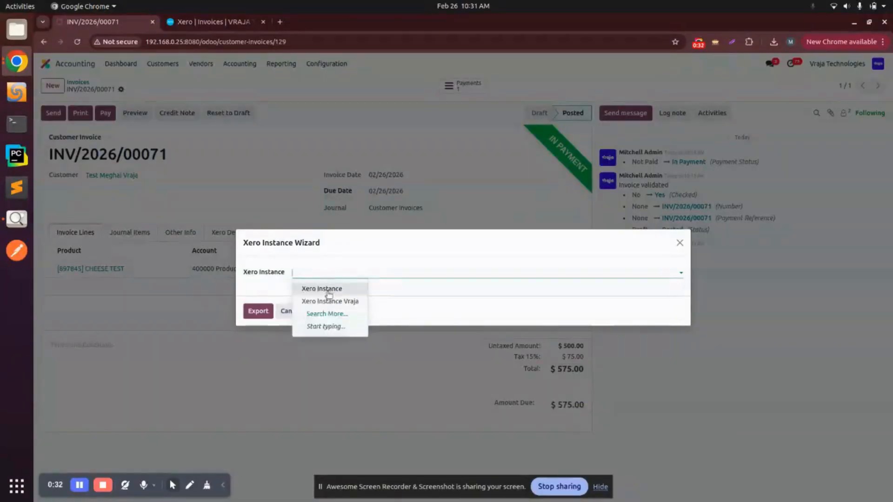
click(329, 300)
click(259, 311)
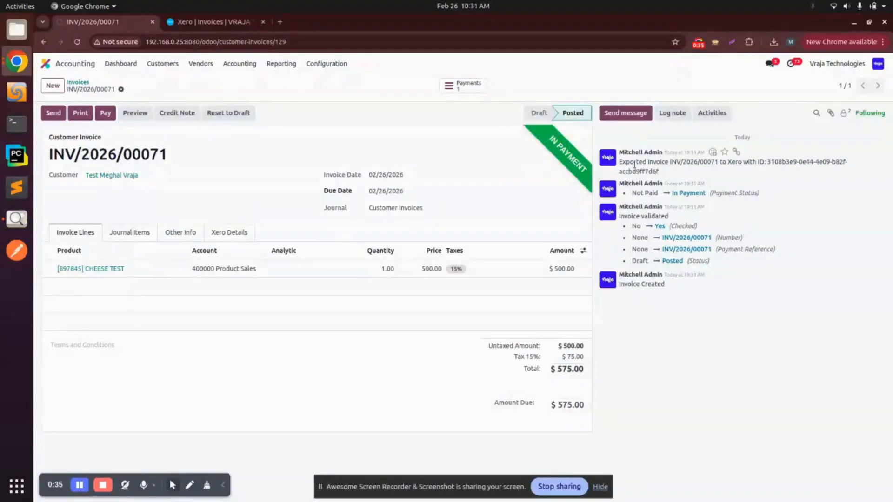
Compare the invoice number with the one in the Xero export log message
triple_click(635, 165)
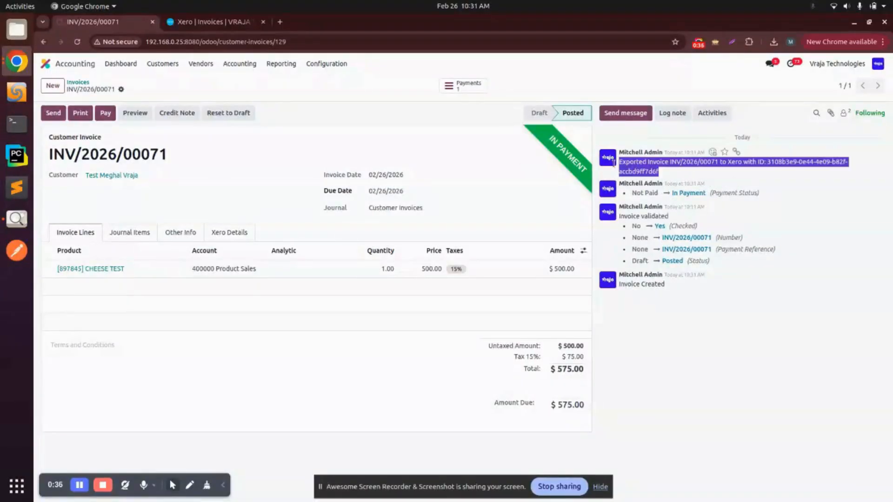
double_click(126, 150)
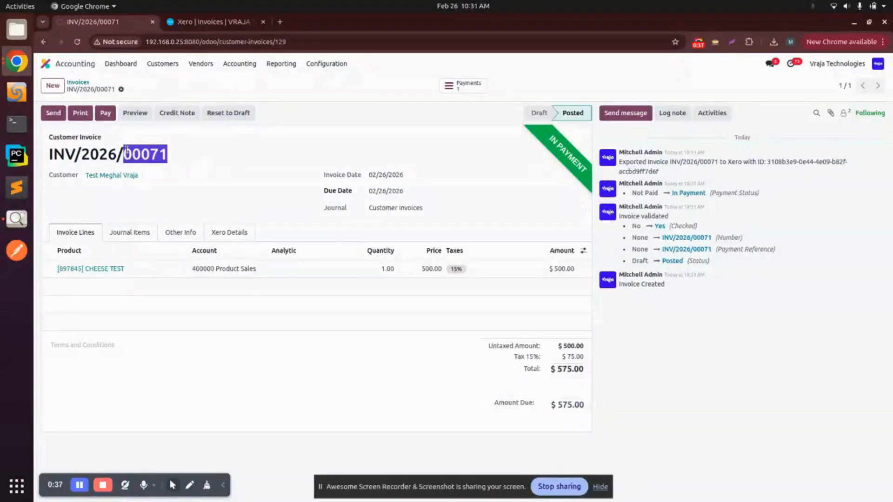
triple_click(669, 163)
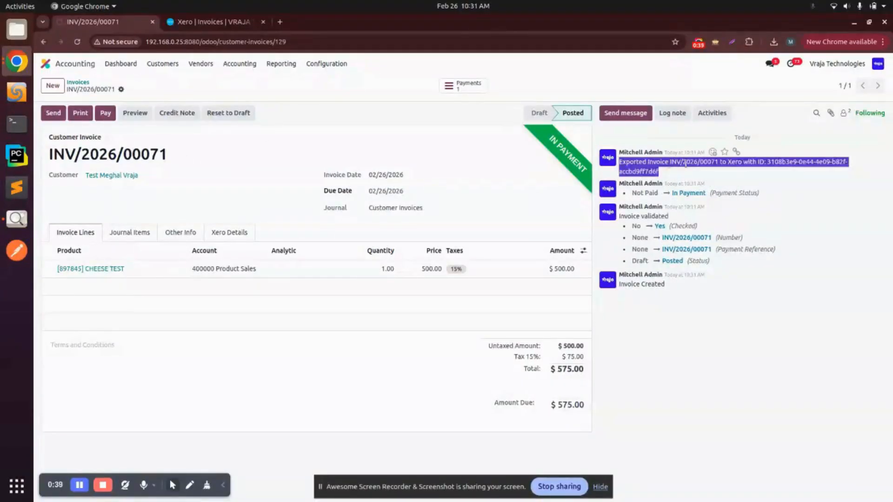
Switch to Xero and refresh the Awaiting Payment invoices to check for the exported CHEESE TEST invoice
click(223, 24)
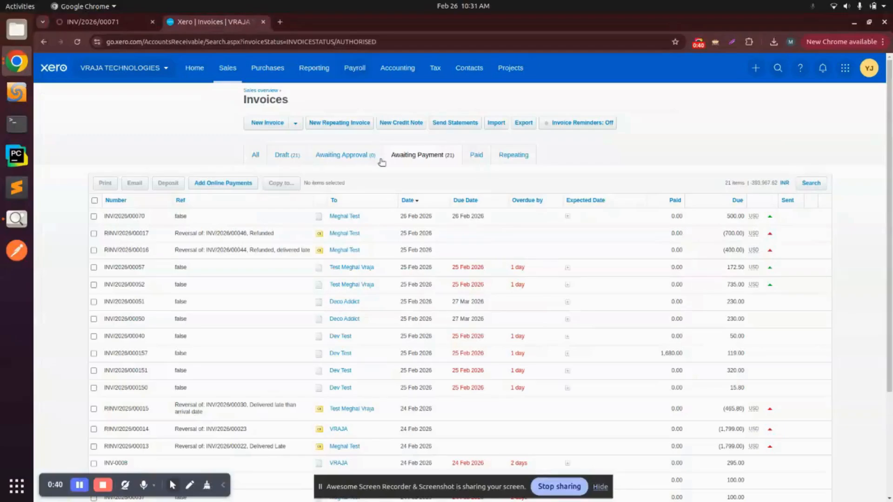
click(77, 41)
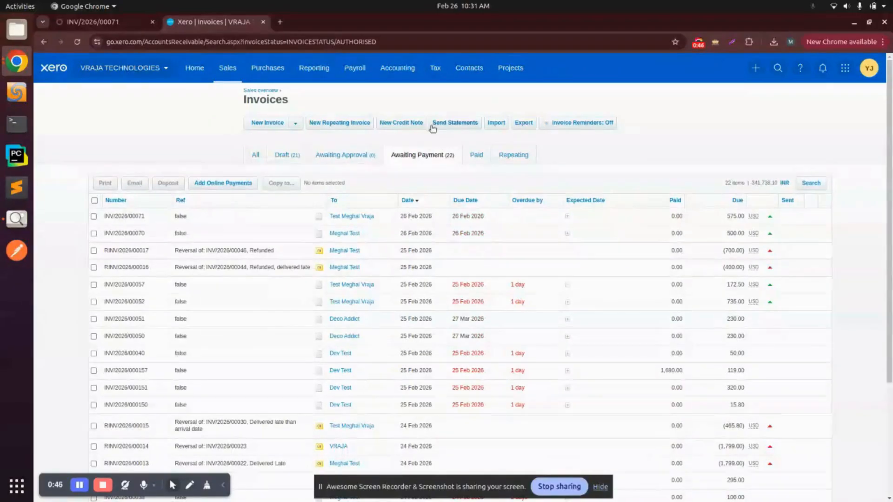
Return to Odoo, open the CHEESE TEST invoice's payment and export it to Xero using Xero Instance Vraja
click(110, 24)
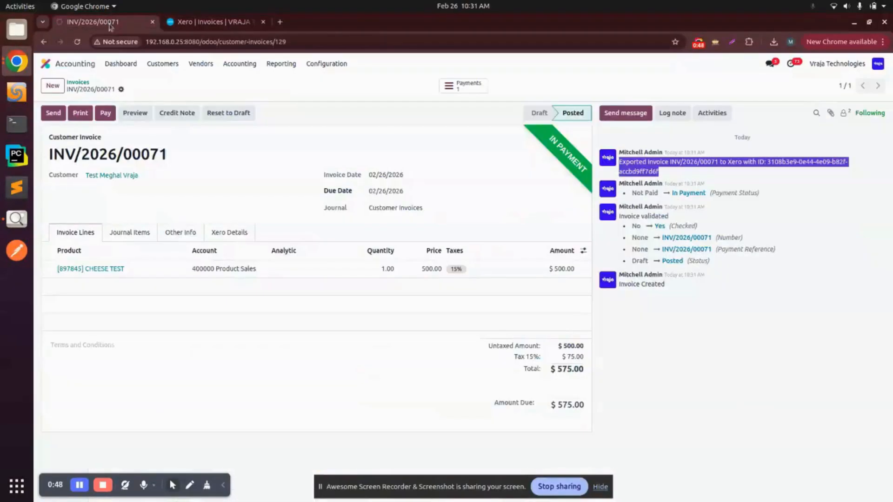
click(463, 85)
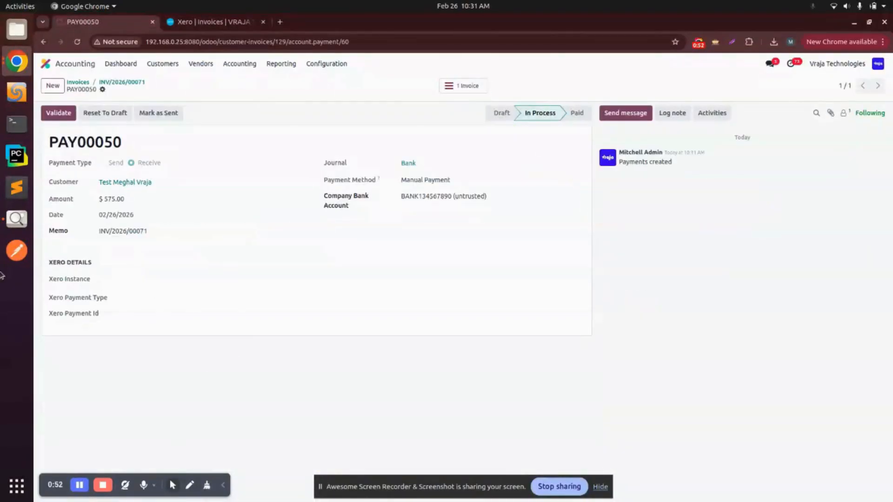
click(104, 90)
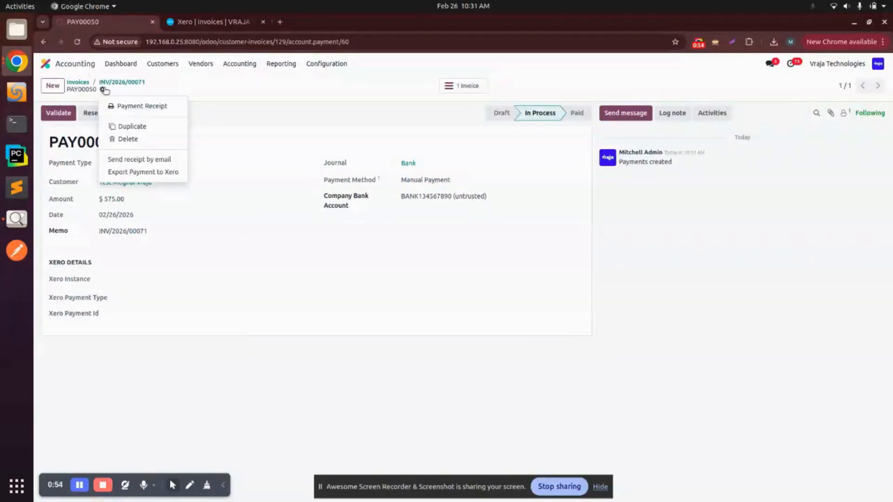
click(144, 173)
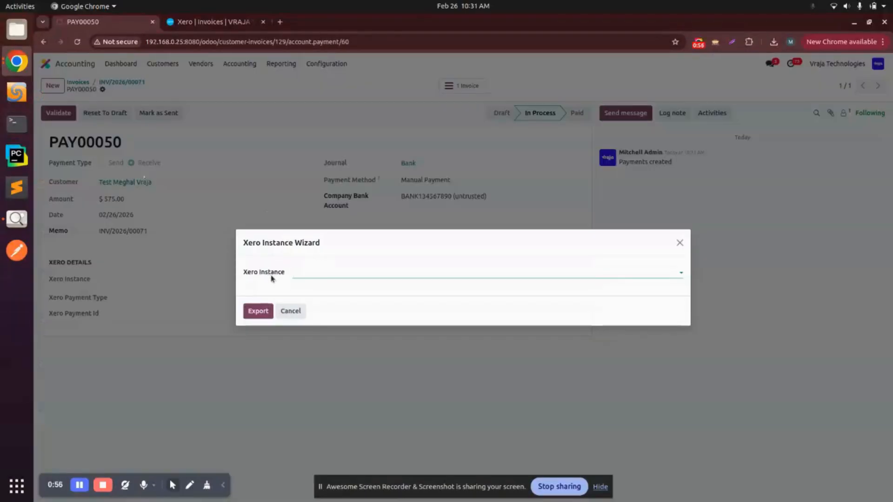
click(298, 274)
click(326, 298)
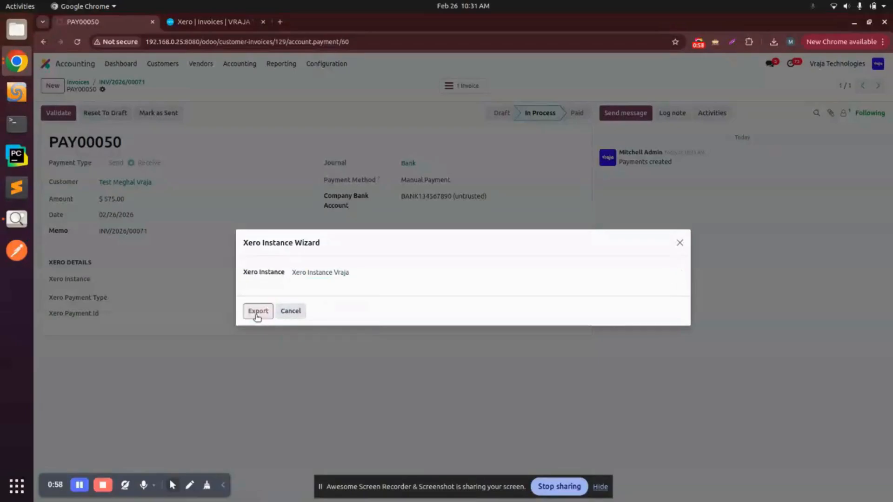
click(257, 311)
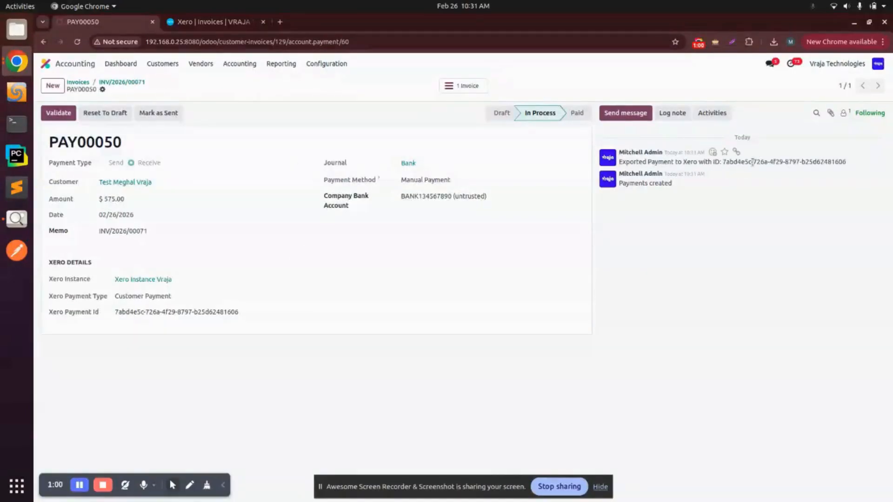
Examine the payment's export log message in Odoo and look for the invoice among Xero's Paid invoices
triple_click(752, 162)
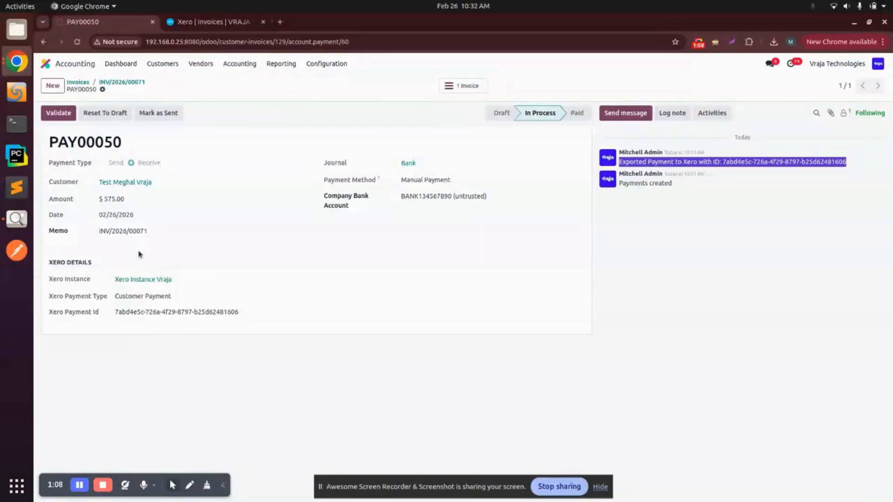
click(209, 22)
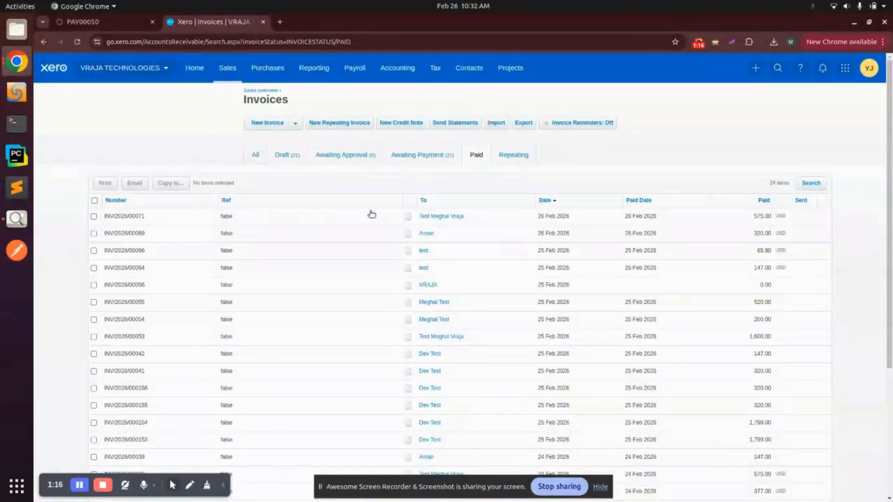
Delete the exported payment of the CHEESE TEST invoice in Odoo and reload the invoice
click(109, 22)
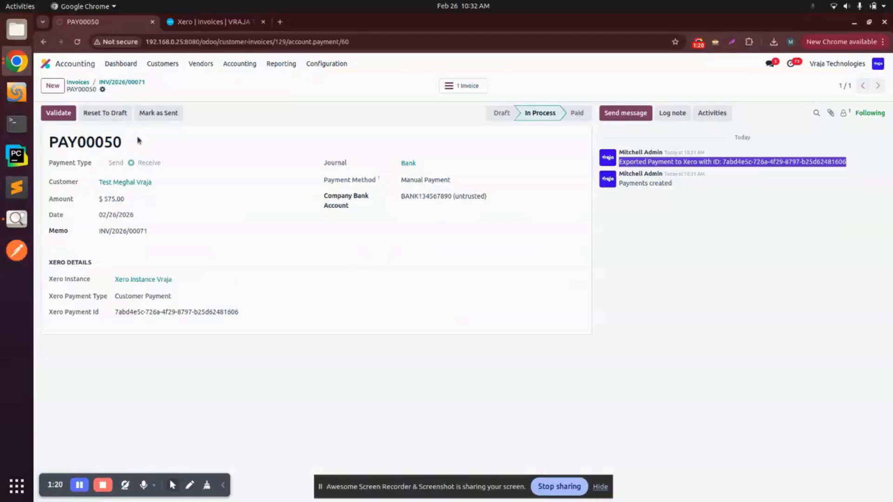
click(102, 89)
click(146, 145)
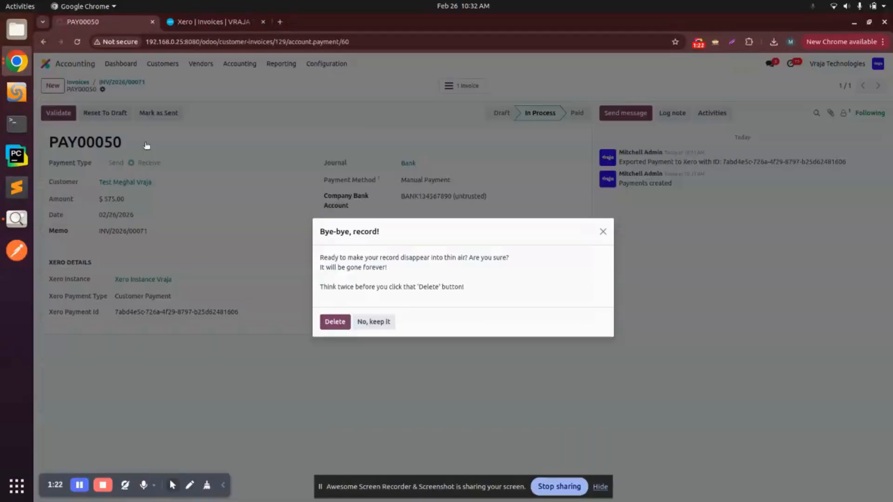
click(345, 328)
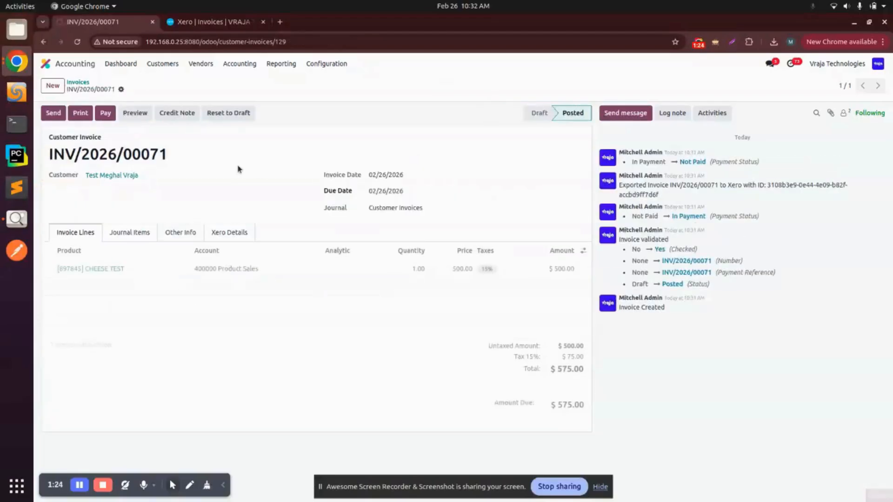
click(77, 41)
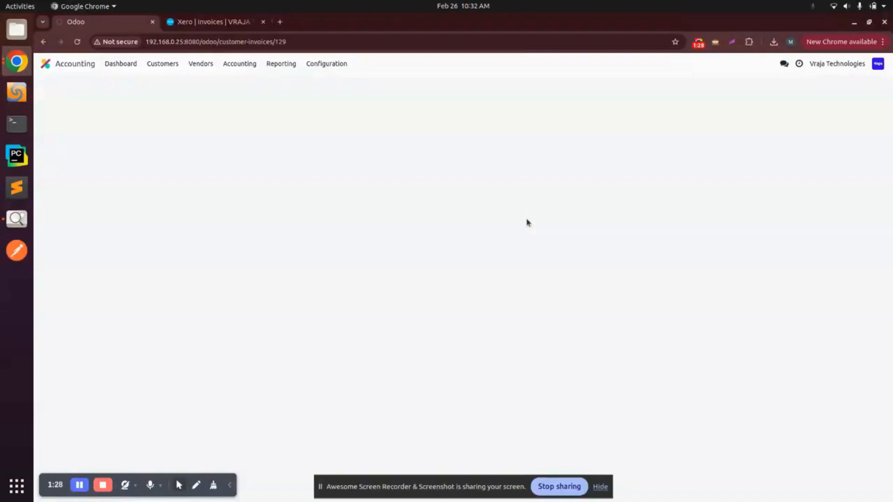
Check Xero's Paid and Awaiting Payment invoice lists for the invoice whose payment was deleted
click(251, 22)
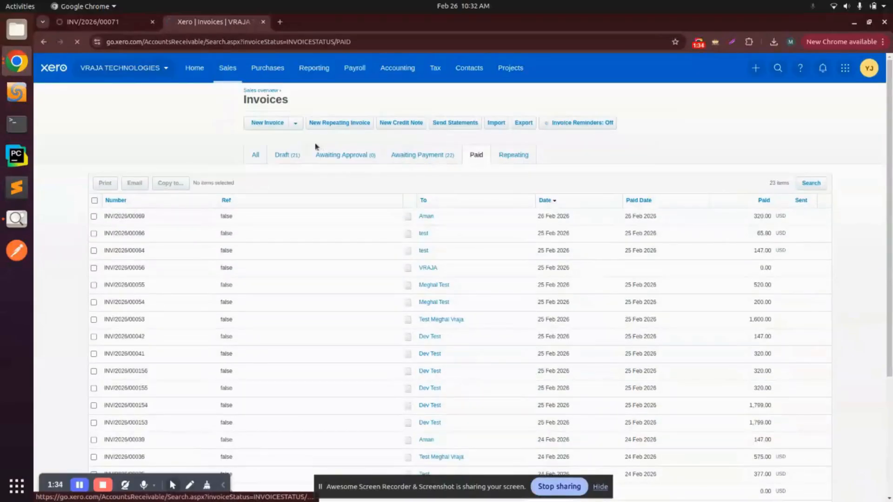
click(418, 155)
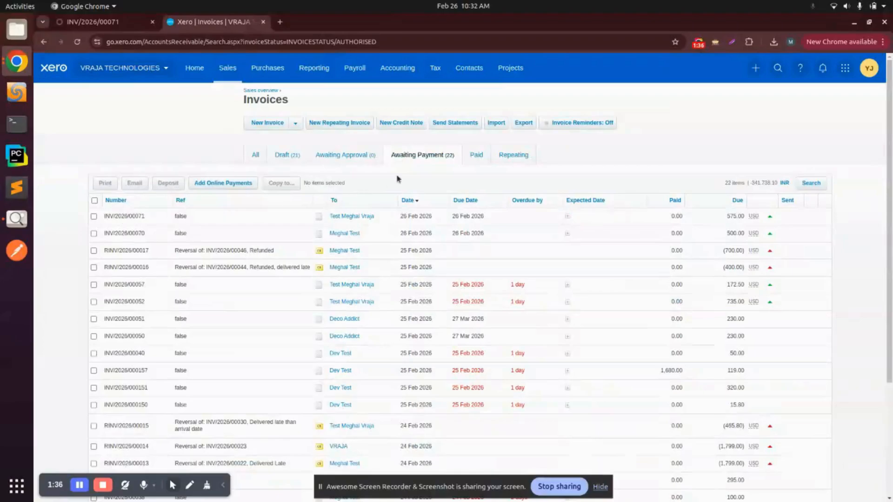
click(16, 219)
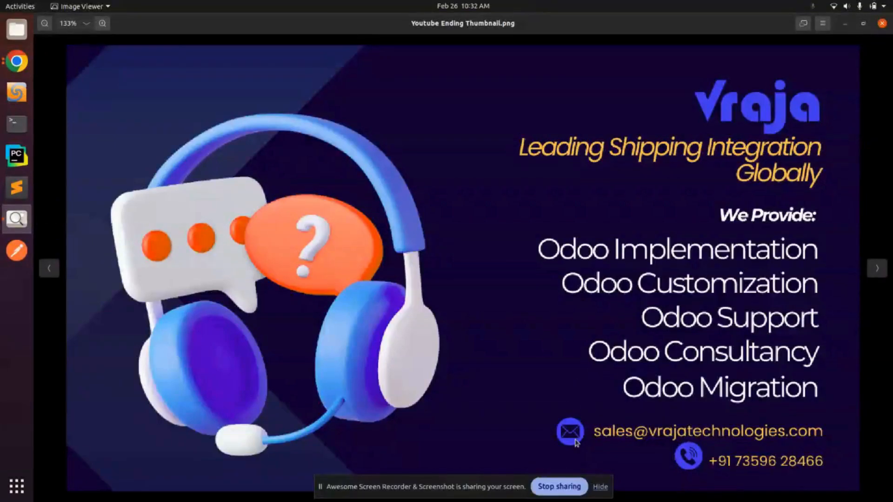